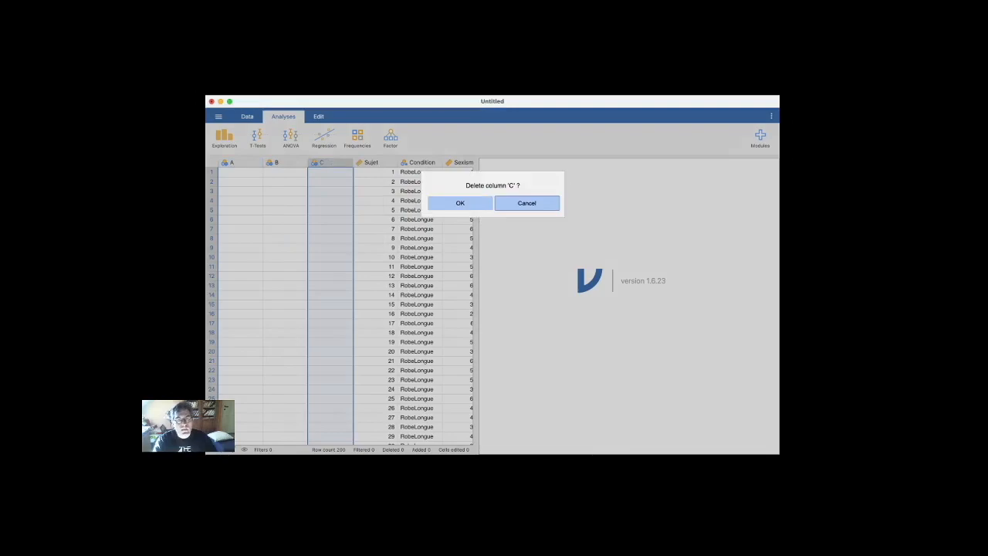
Delete the two empty columns A and B from the dataset
shift+click(247, 162)
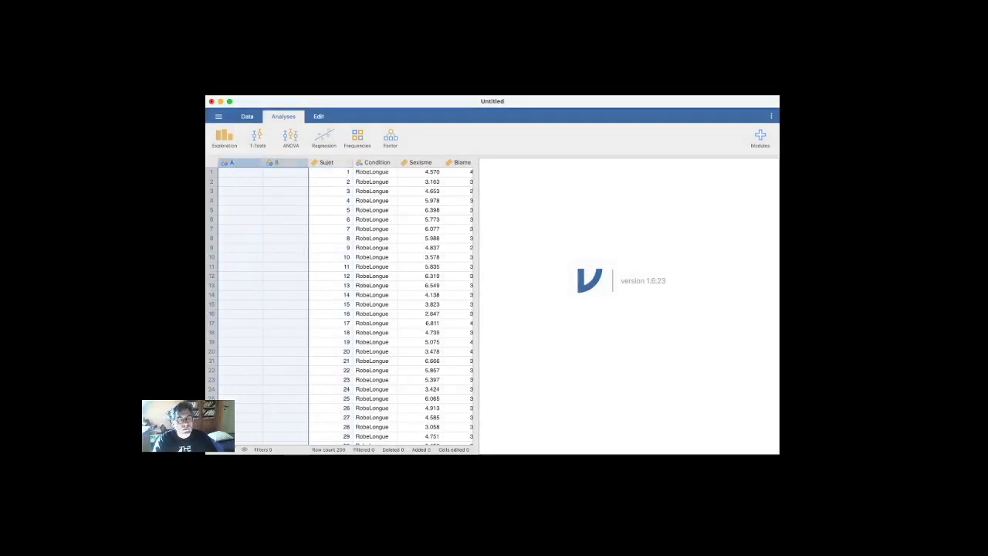
right_click(259, 162)
click(286, 218)
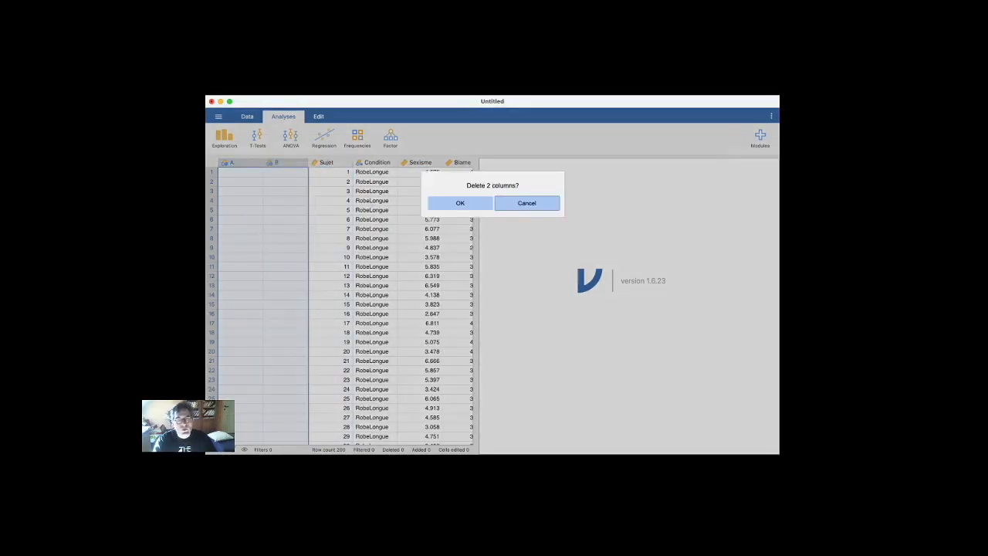
key(Return)
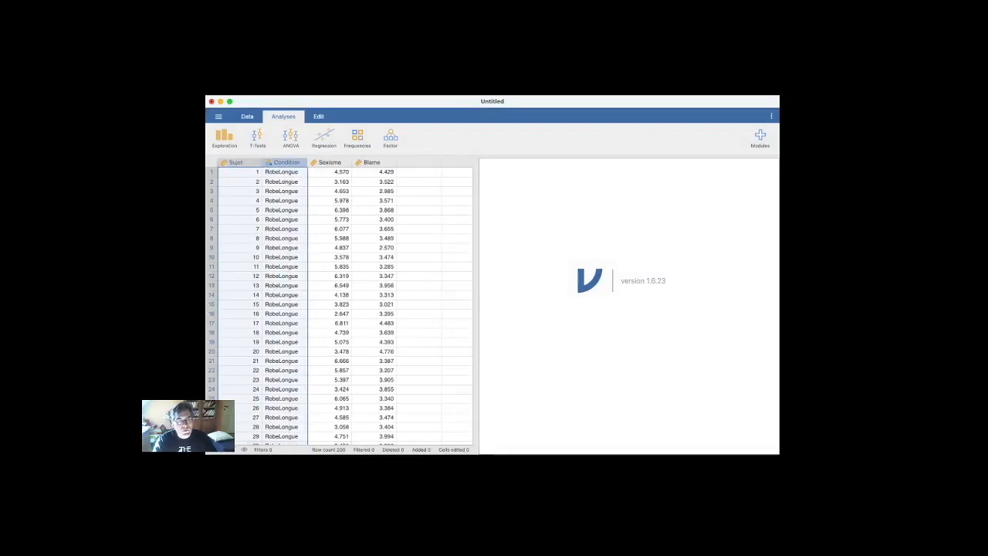
Look through the dataset's rows for both conditions and at the Sexisme and Blame columns
scroll(340, 305, down, 20)
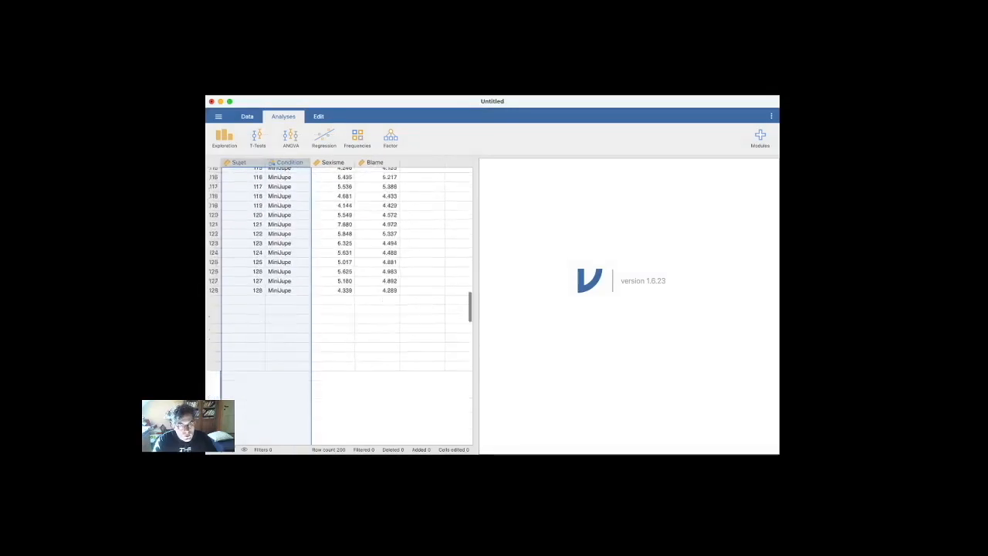
scroll(339, 305, down, 18)
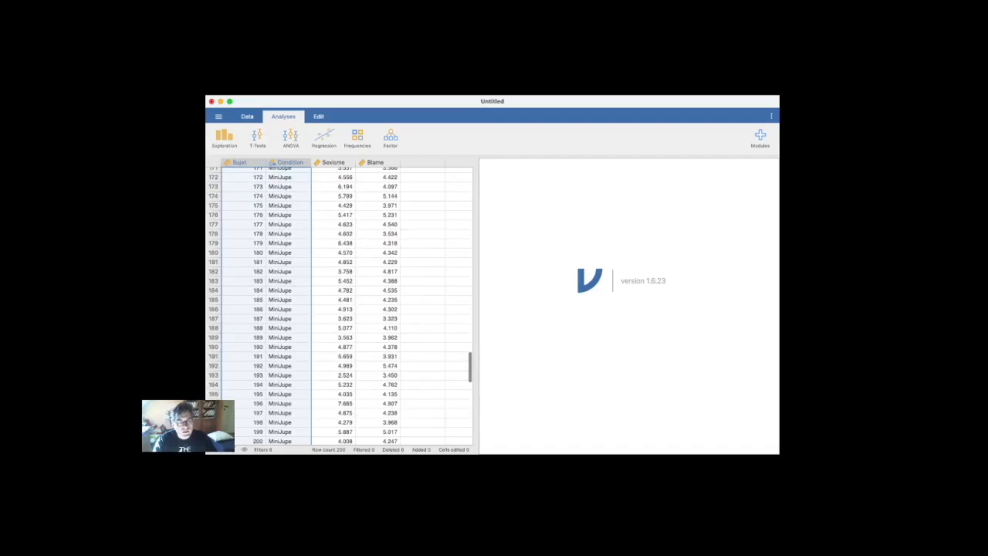
scroll(339, 306, up, 15)
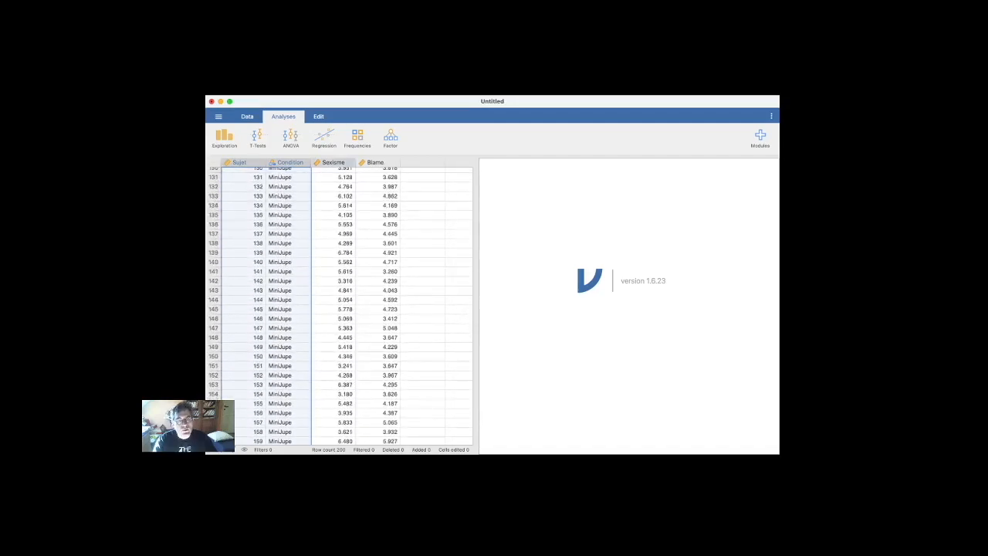
click(332, 163)
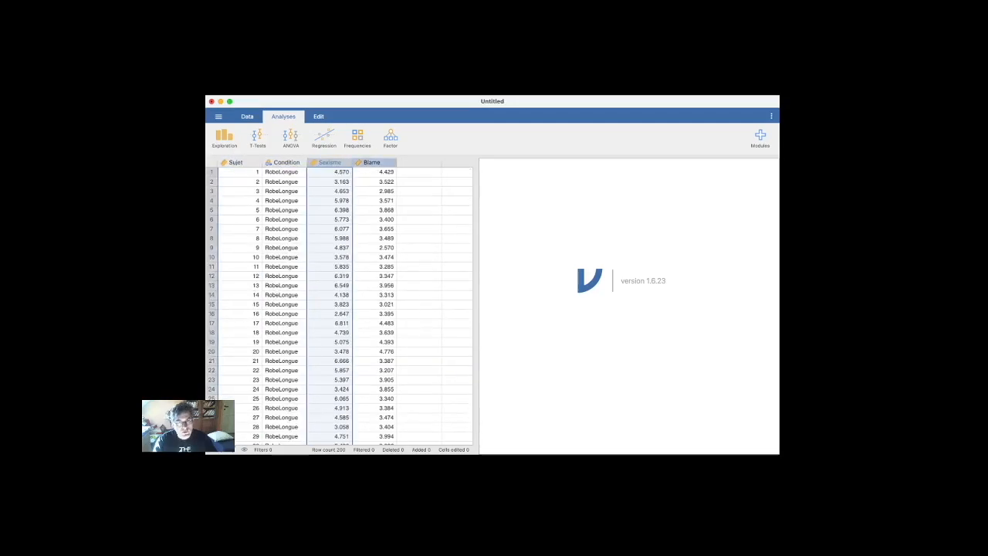
click(375, 163)
click(330, 163)
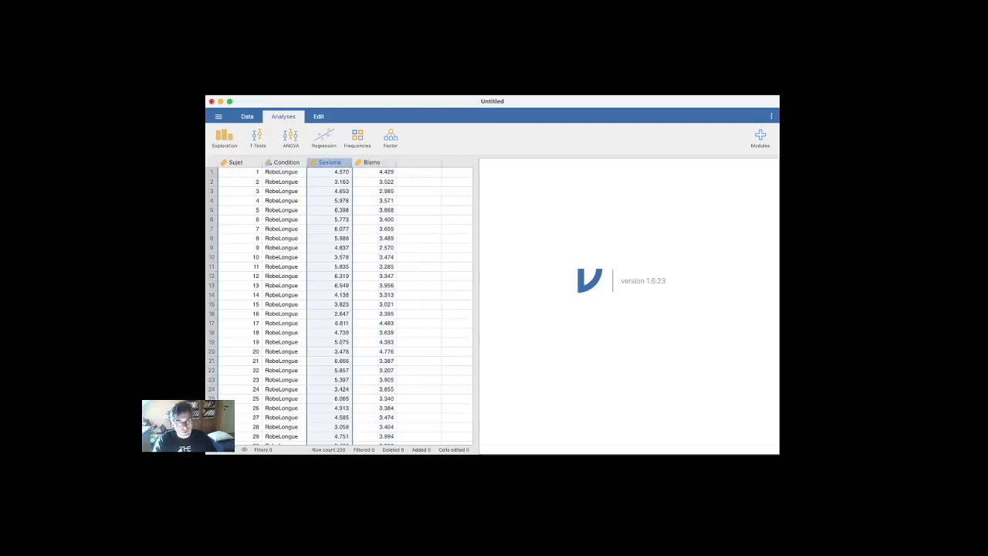
Run a Descriptives analysis on the Sexisme variable to obtain its mean
click(247, 115)
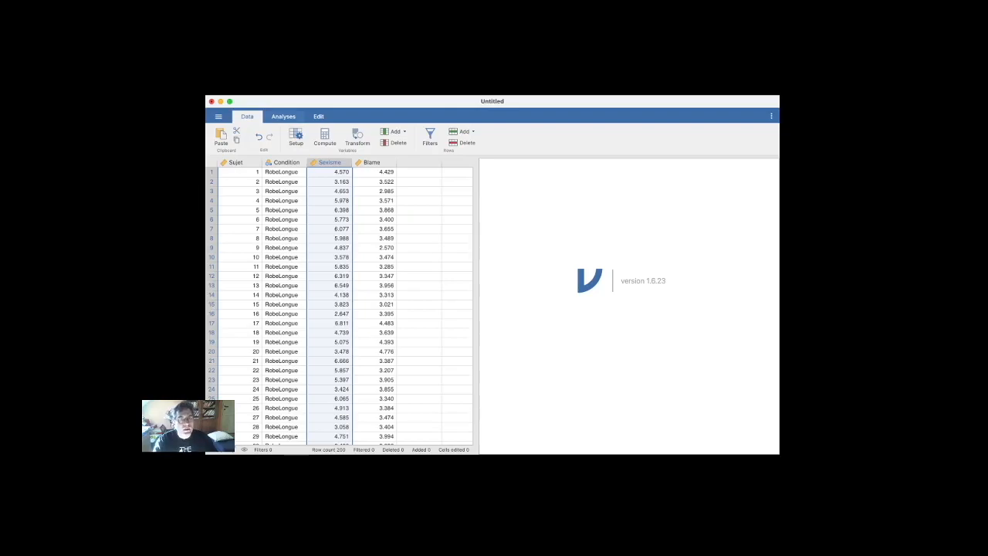
click(283, 115)
click(224, 138)
click(230, 159)
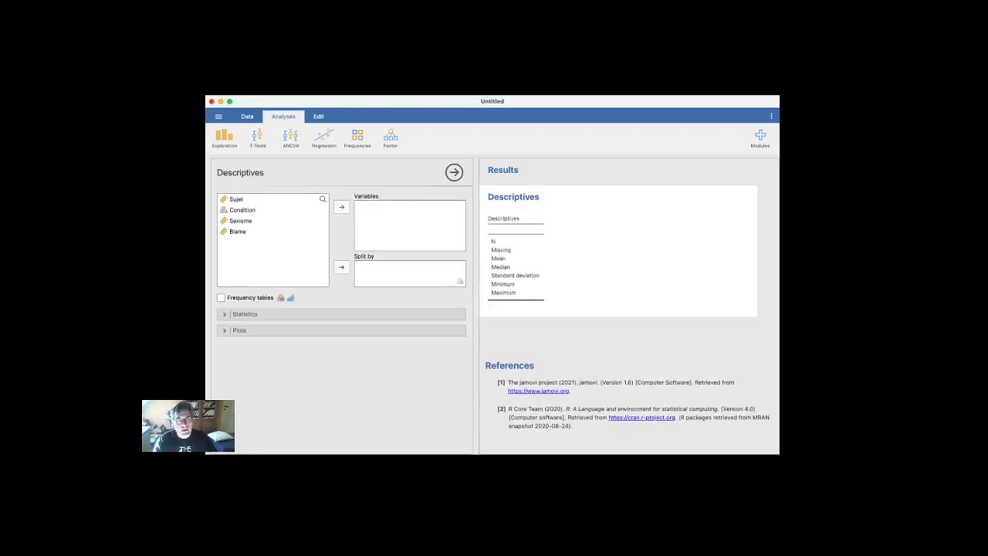
click(241, 221)
click(341, 206)
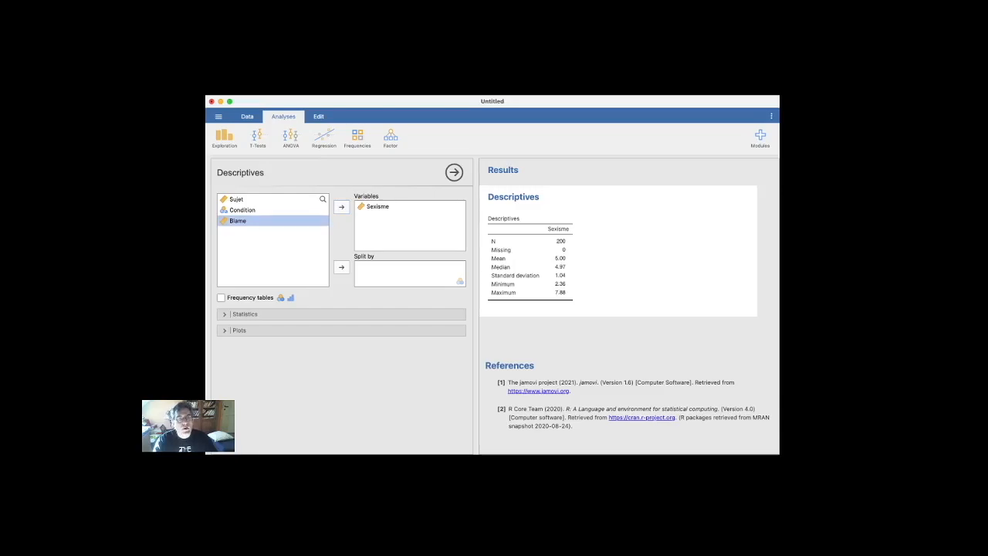
Create a computed variable named SexismeCentre with the formula Sexisme-5
click(247, 116)
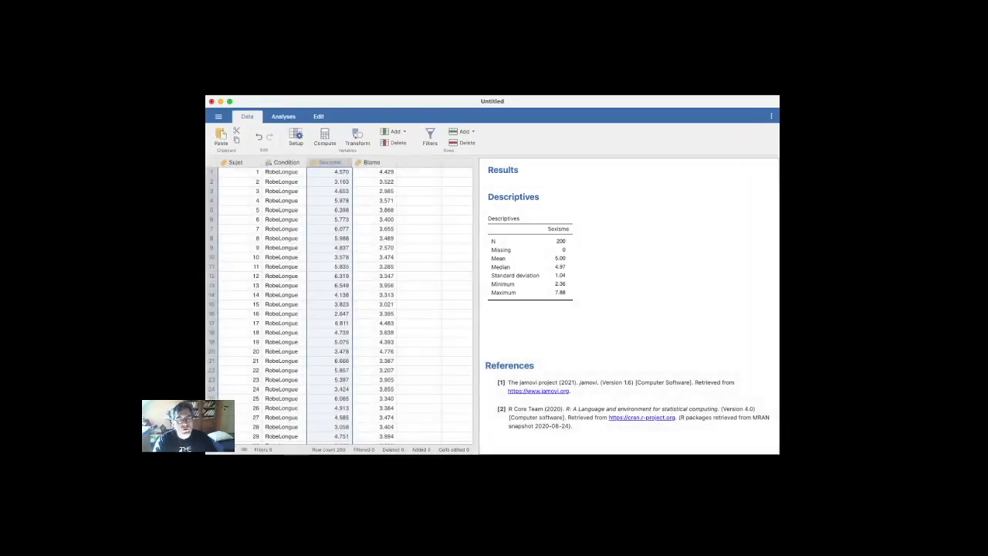
click(324, 138)
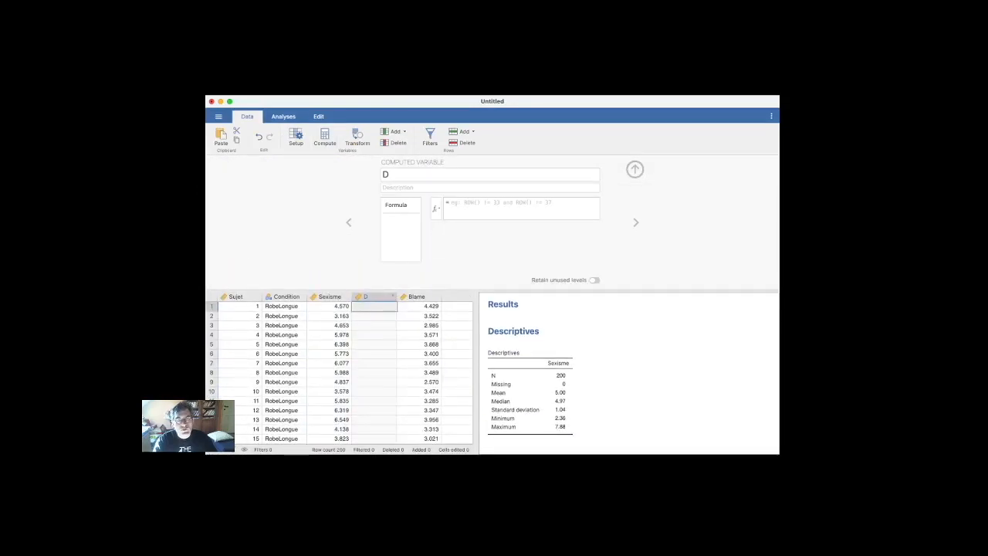
text(S)
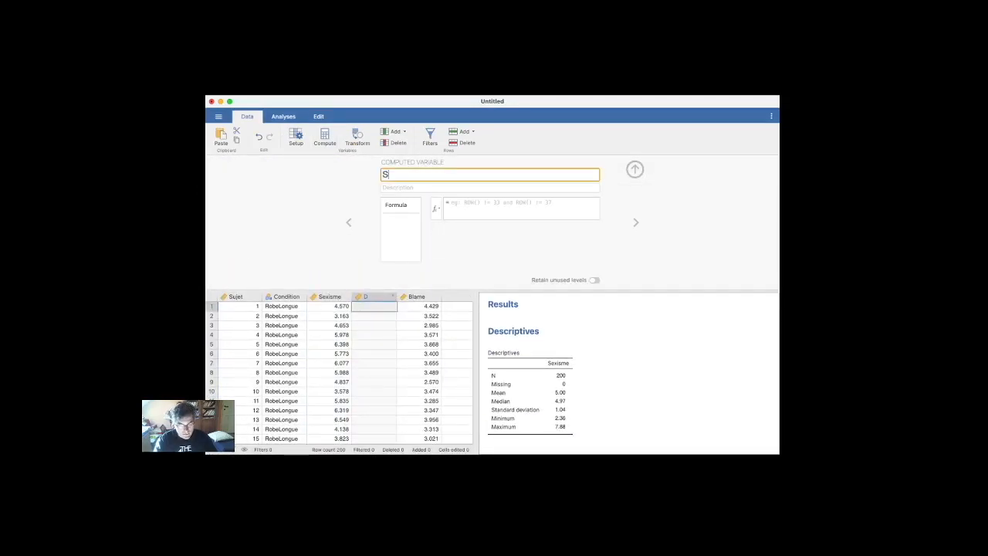
text(exismeCentre)
click(494, 203)
text(Sexisme-)
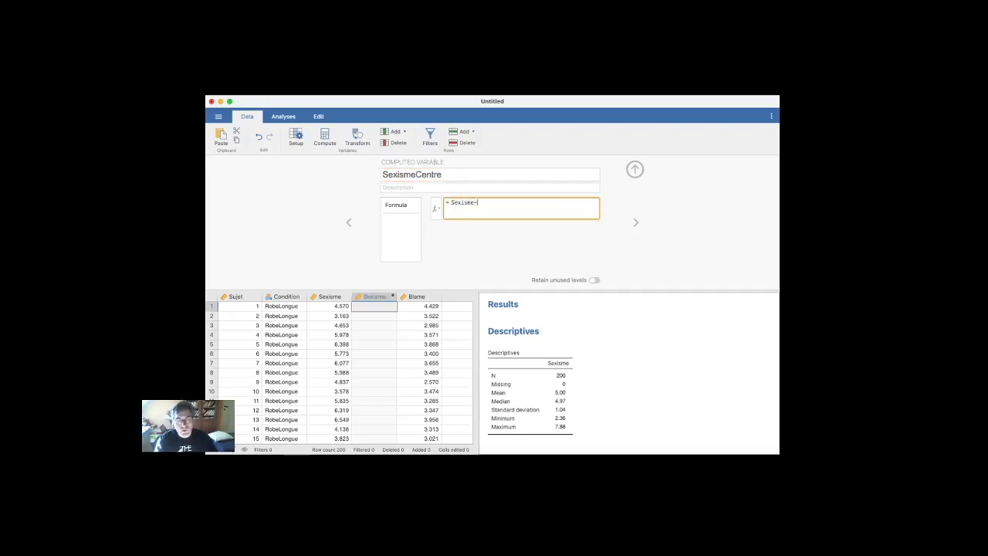
text(5)
key(Return)
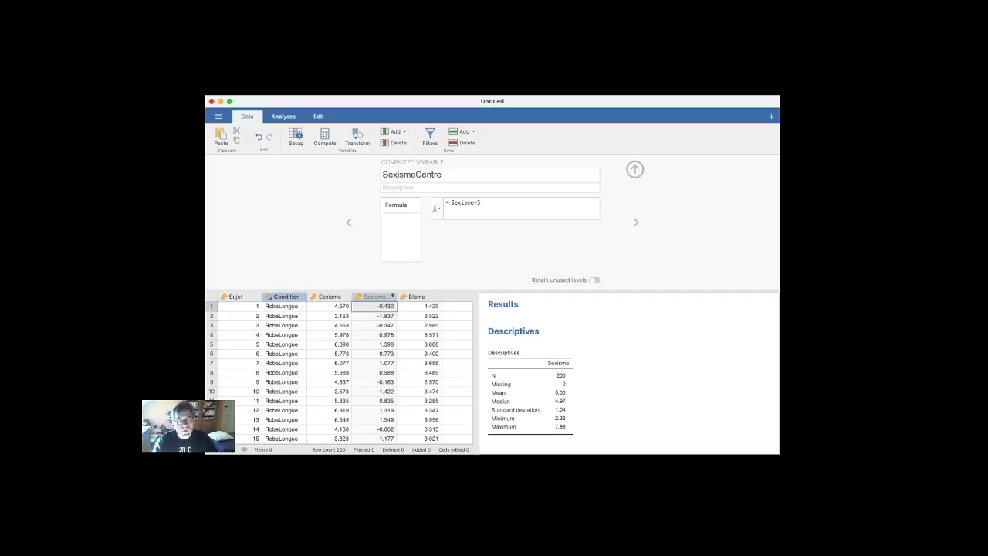
Create a transformed variable from Condition and name it ConditionCentre
click(285, 297)
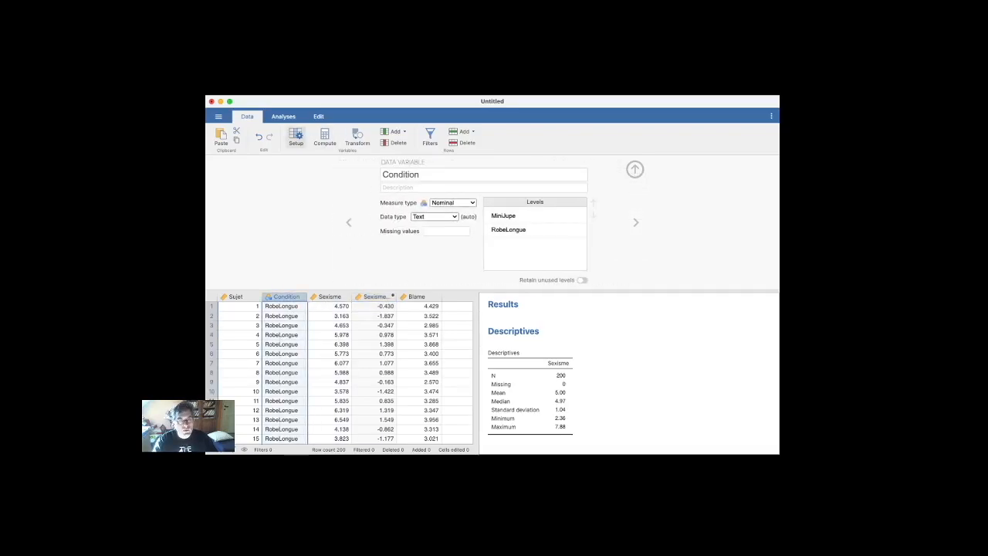
click(357, 137)
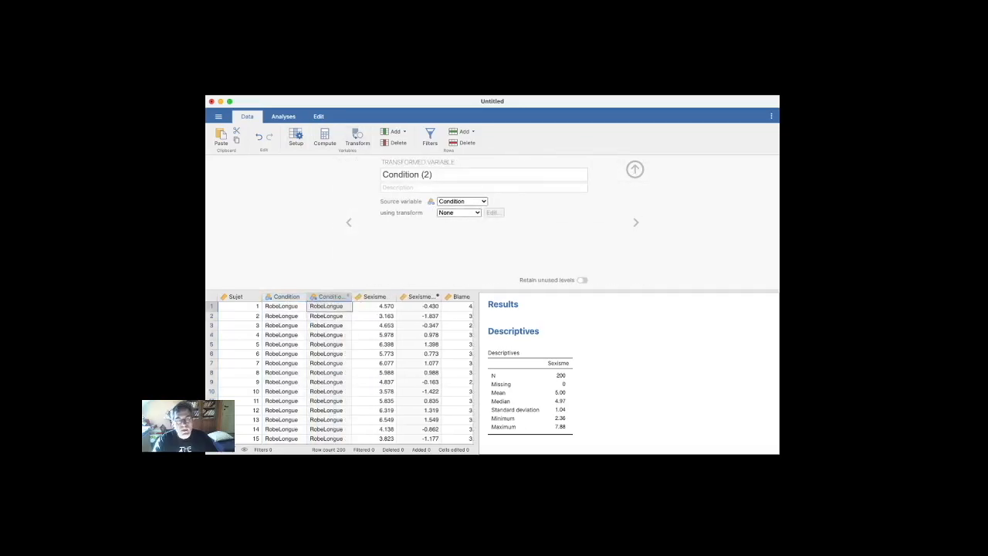
text(S)
key(BackSpace)
text(Condition)
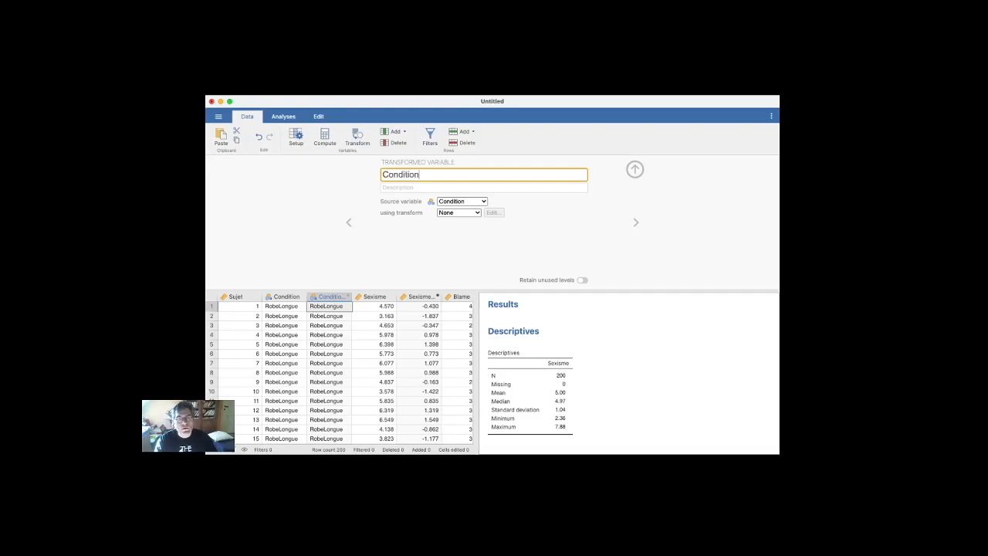
text(Centre)
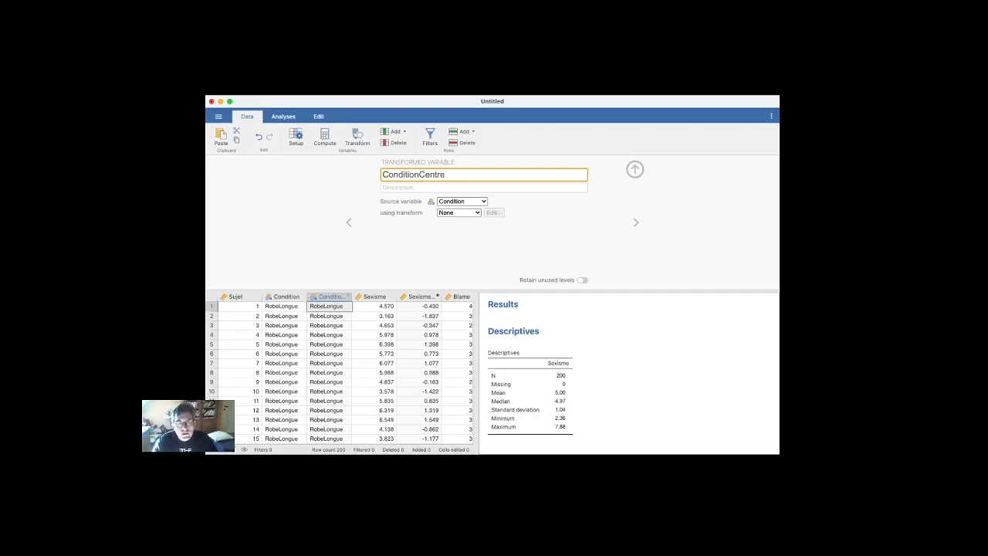
Create a new transform for ConditionCentre with a recode condition testing whether the source == "RobeLongue"
click(459, 212)
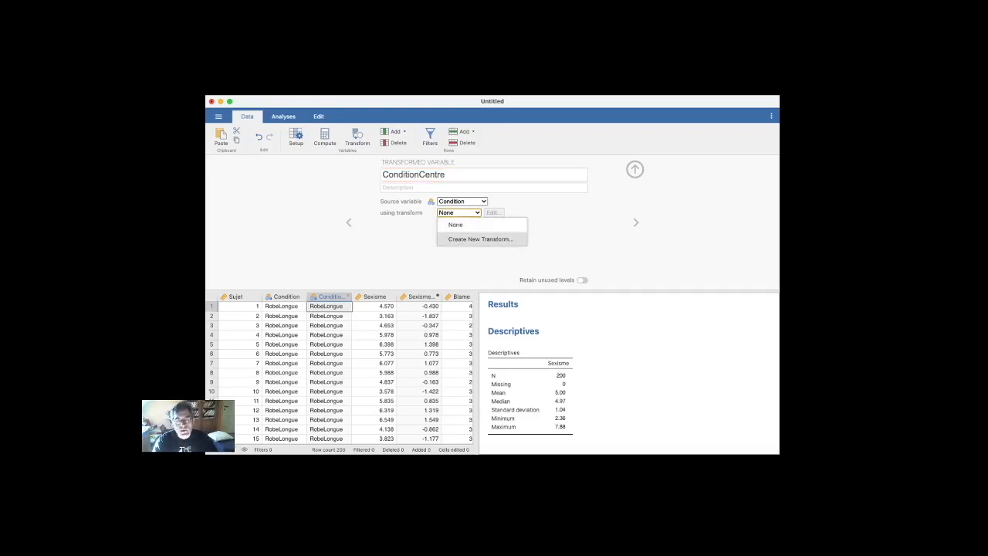
click(480, 239)
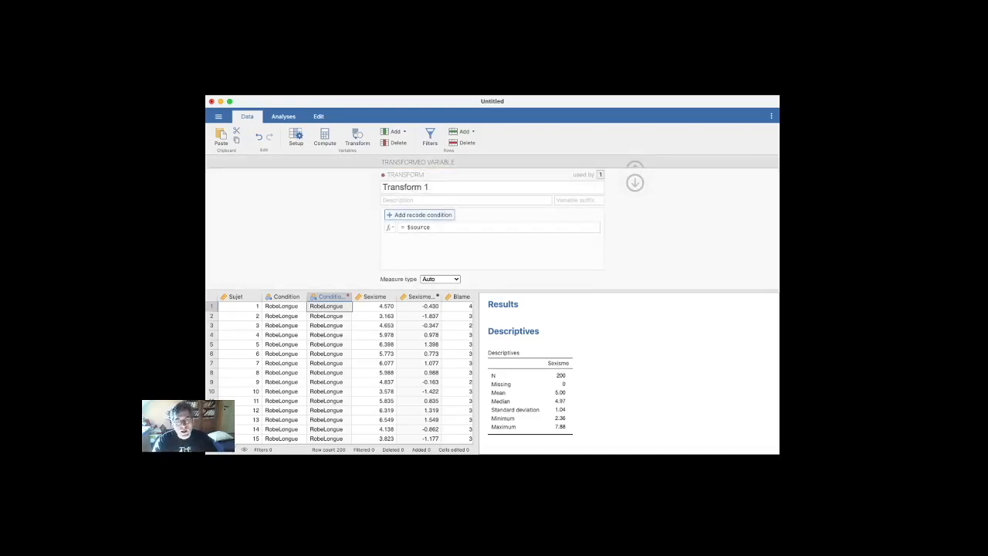
click(419, 215)
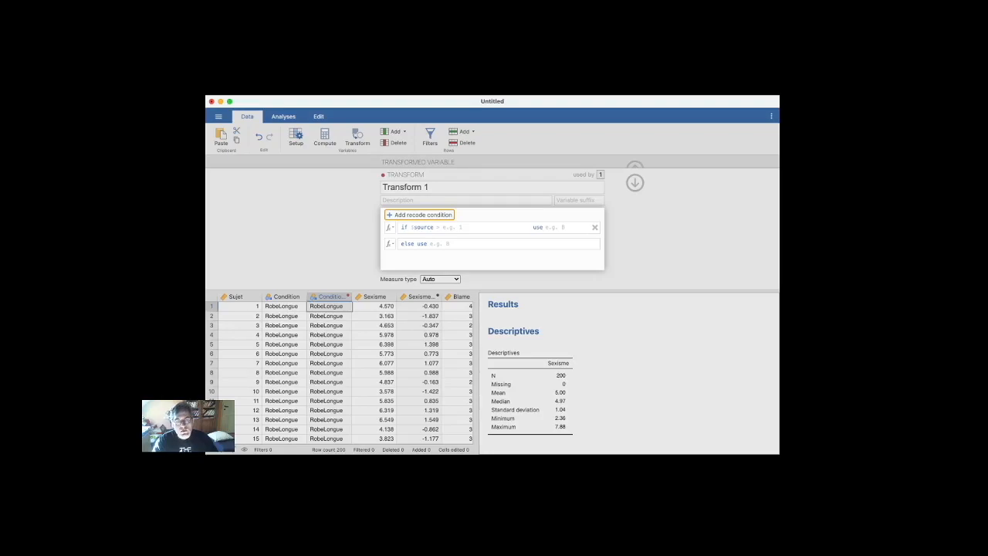
click(437, 227)
text(==)
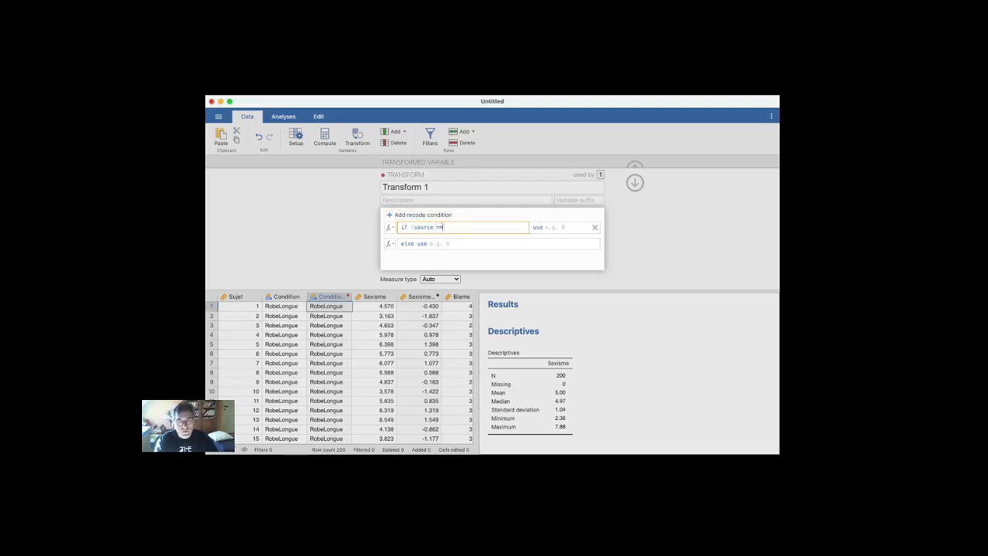
click(556, 227)
click(442, 227)
text(")
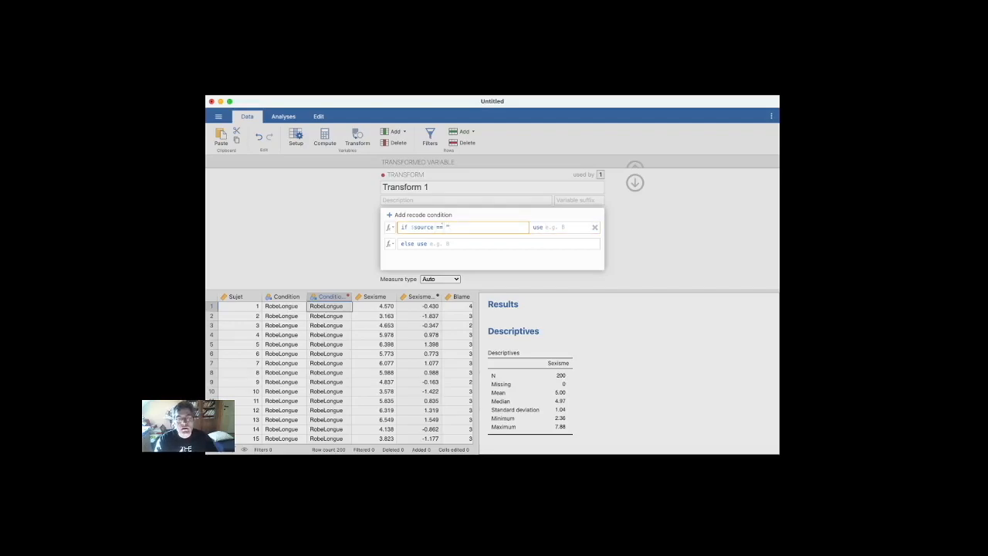
text(RobeLongue")
Set the recode to use -0.5 for RobeLongue and 0.5 for every other value
key(Tab)
text(0)
key(BackSpace)
text(-0.5)
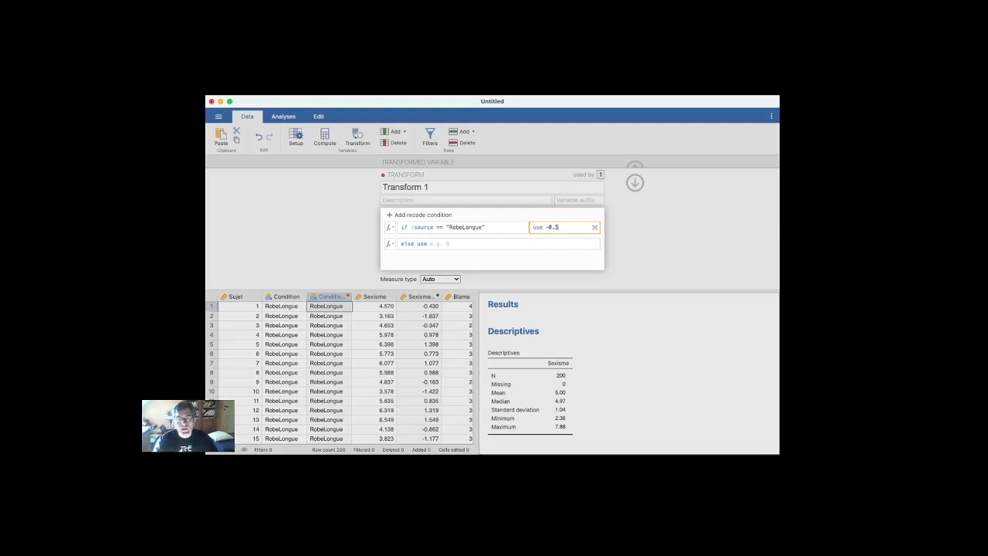
click(430, 243)
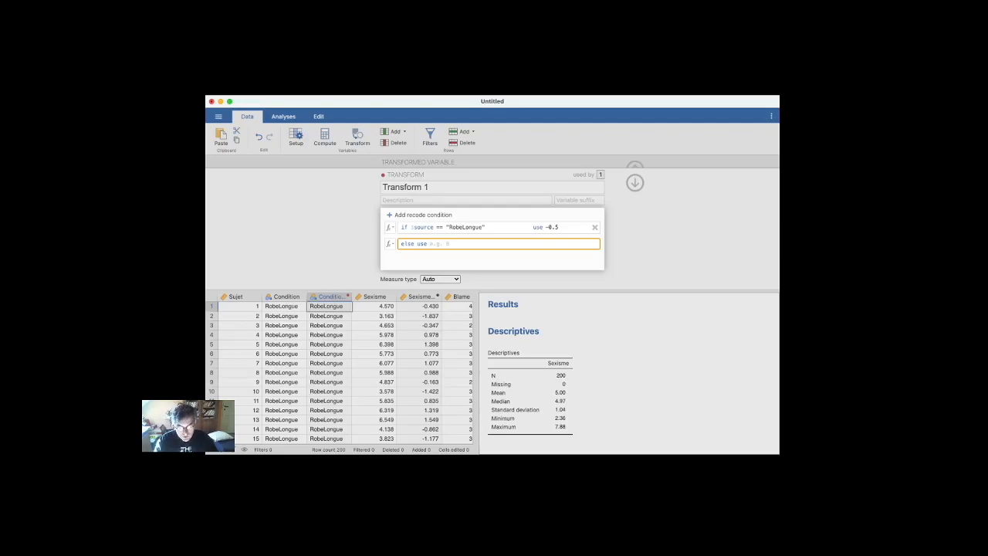
text(0.5)
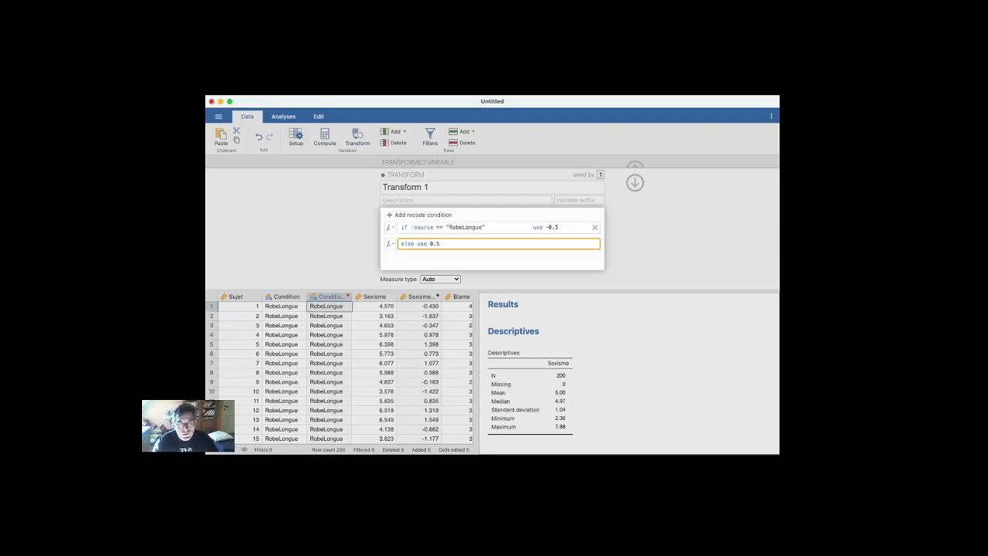
key(Return)
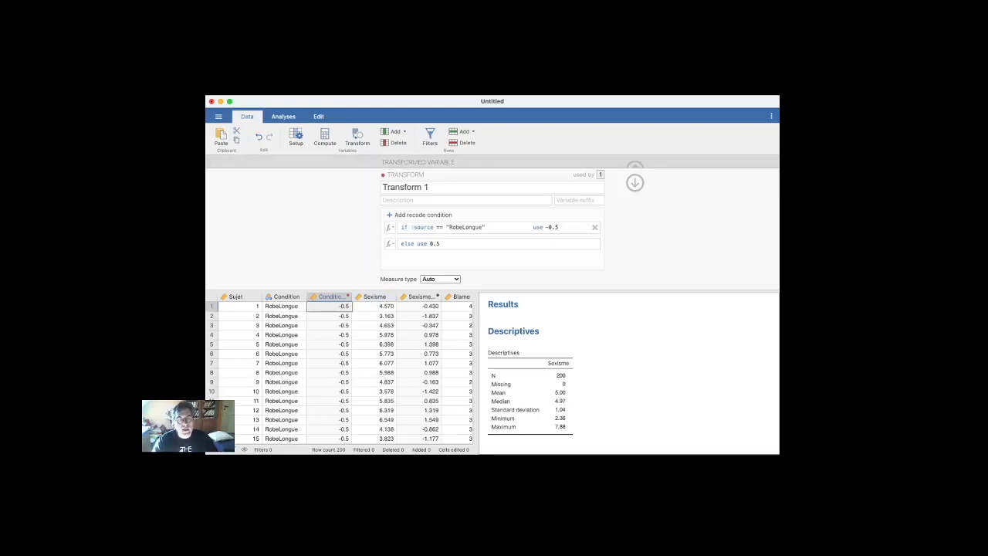
Create a computed variable named Interaction with the formula ConditionCentre*SexismeCentre
click(324, 136)
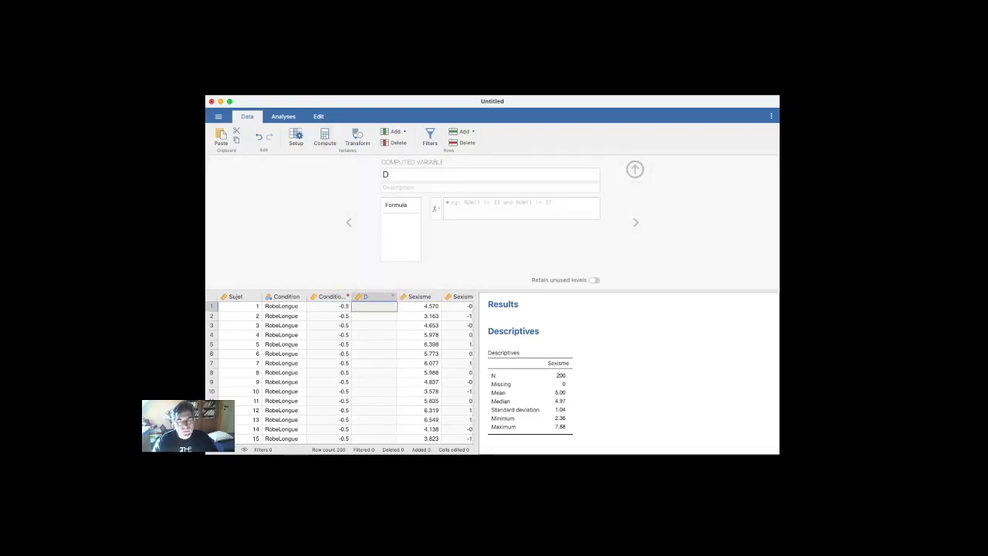
click(490, 174)
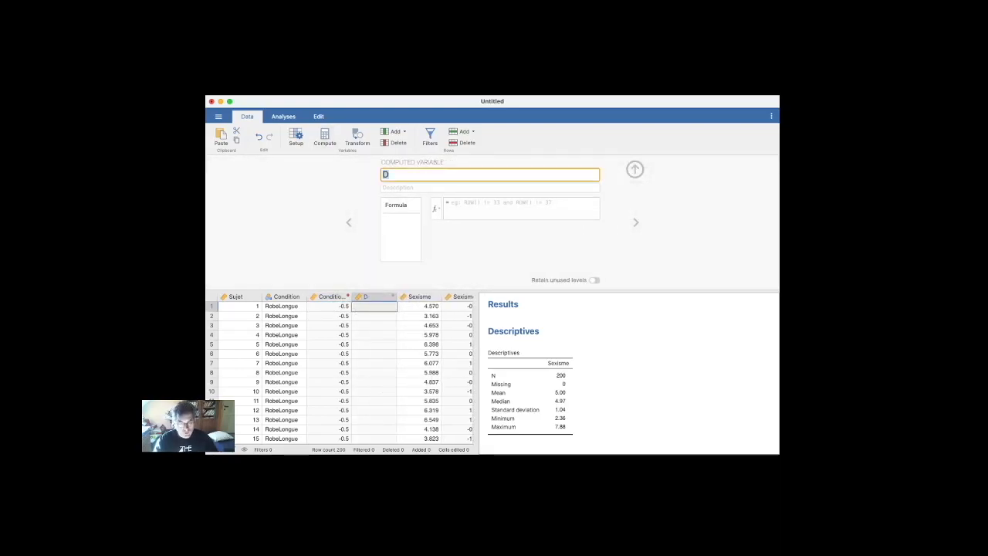
key(BackSpace)
text(Interaction)
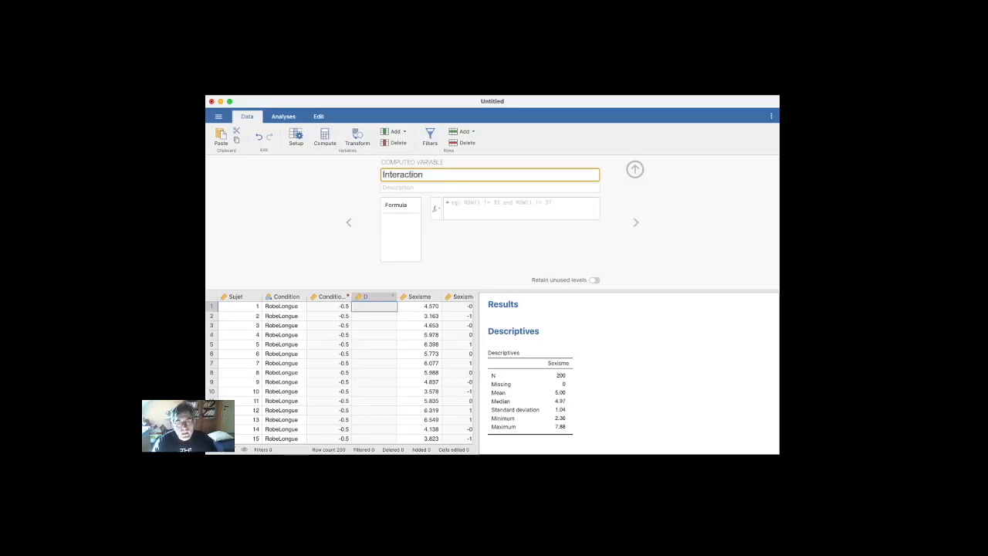
click(521, 207)
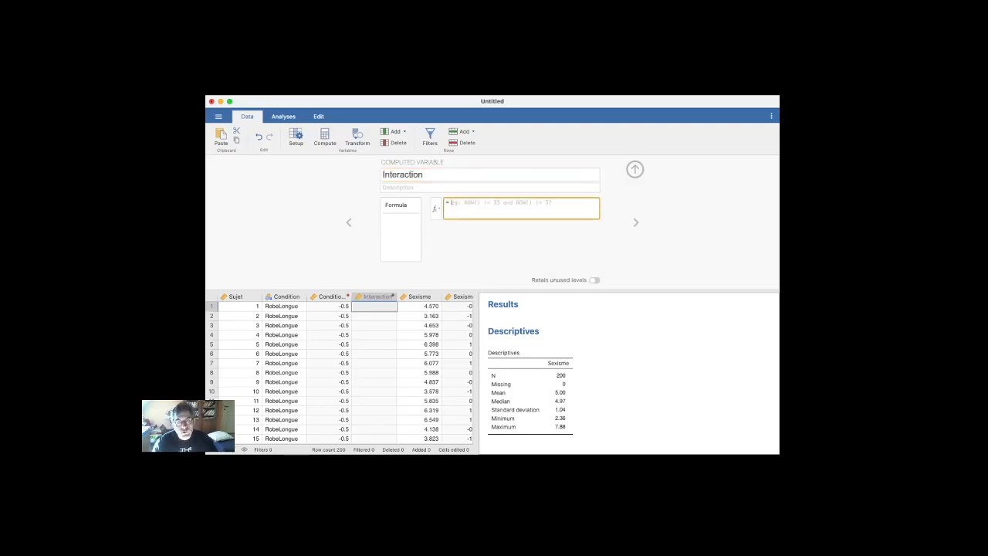
text(ConditionC)
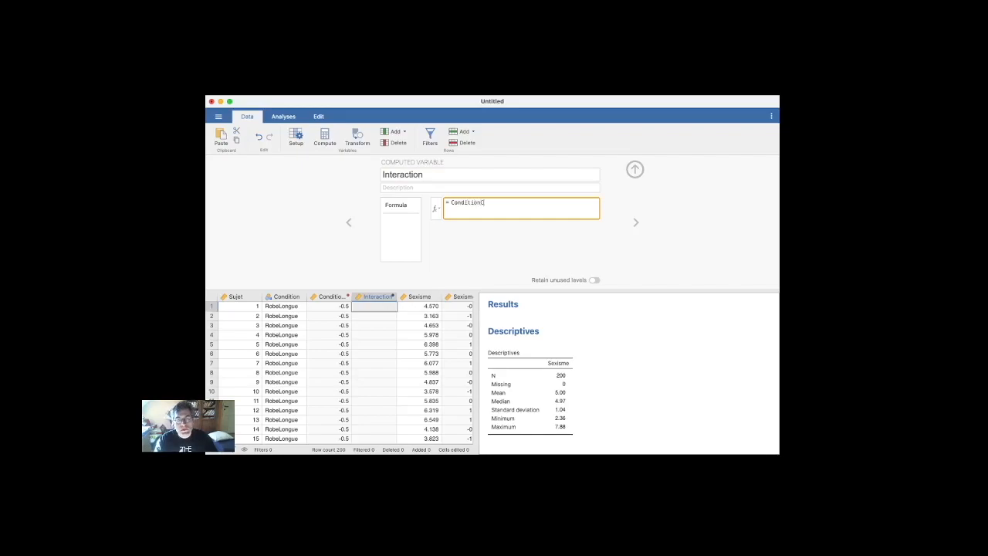
text(entre*SexismeCentre)
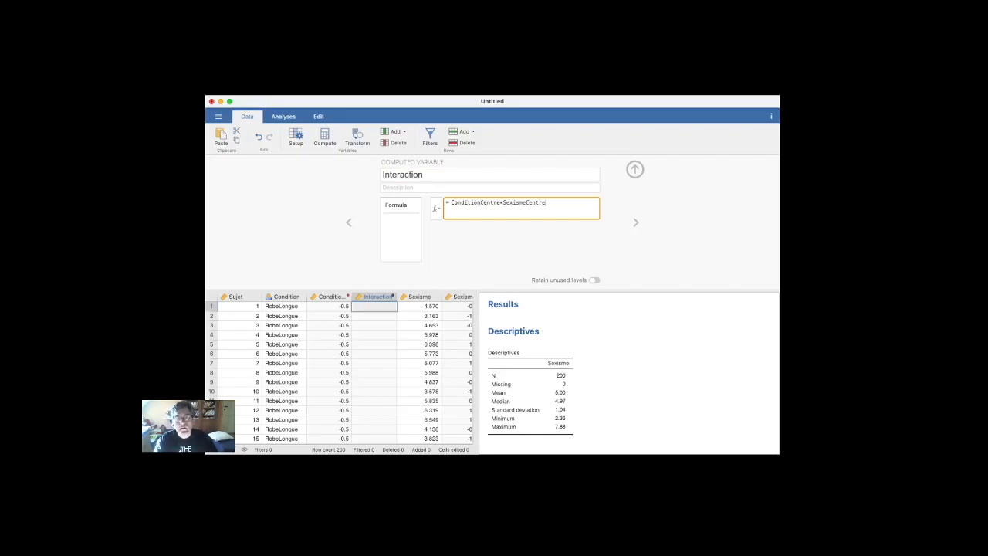
key(Return)
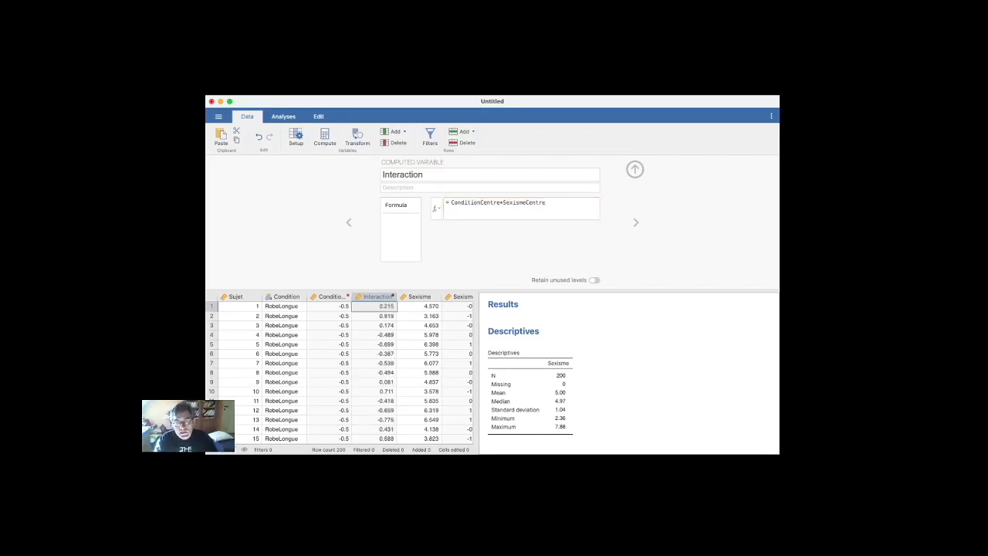
Start a linear regression analysis and assign Blame as its dependent variable
scroll(339, 368, right, 2)
scroll(470, 306, right, 2)
scroll(470, 305, left, 4)
click(284, 117)
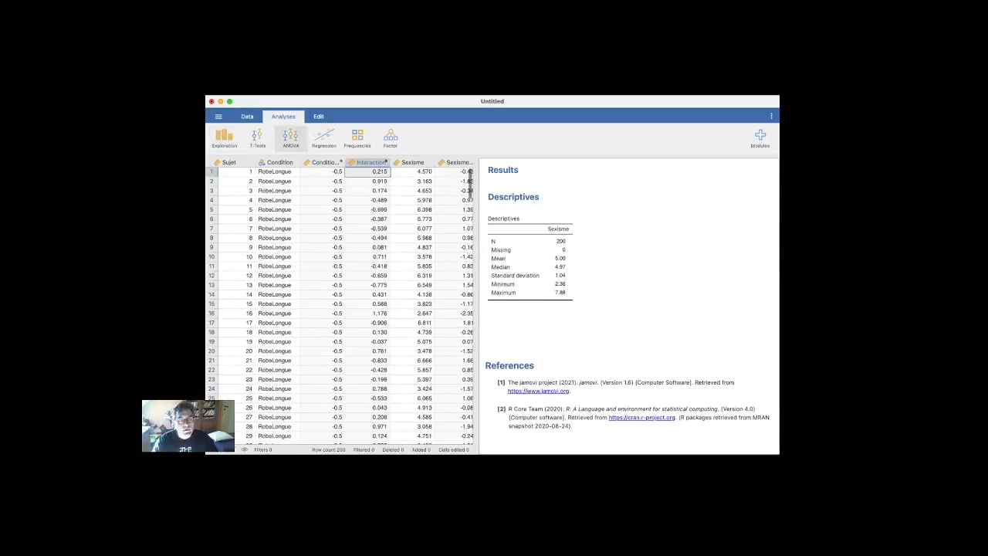
click(323, 137)
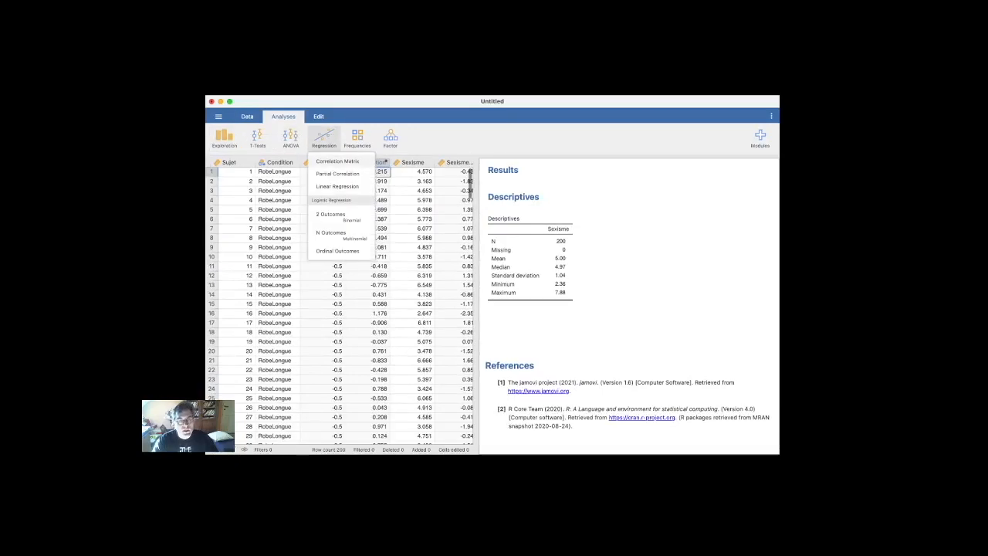
click(337, 186)
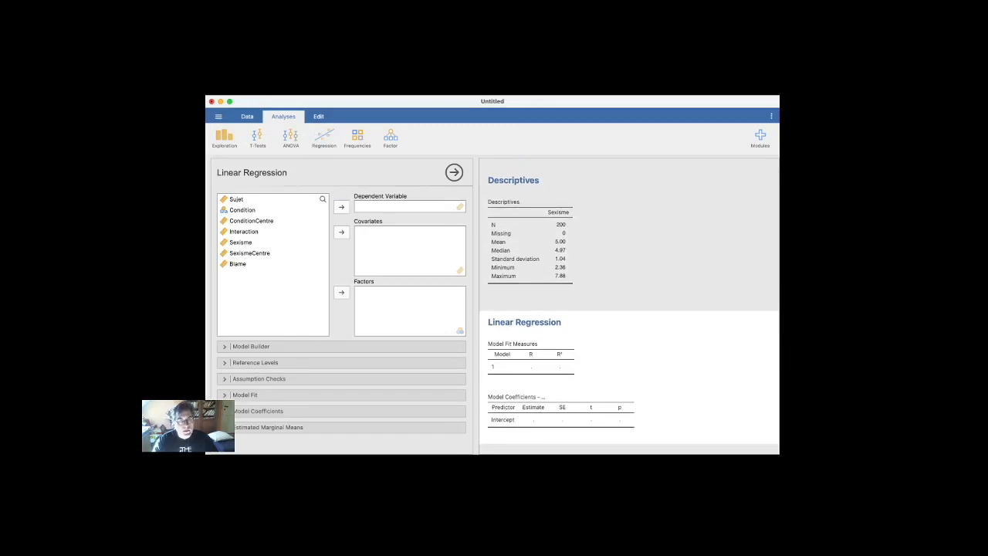
click(251, 221)
click(238, 264)
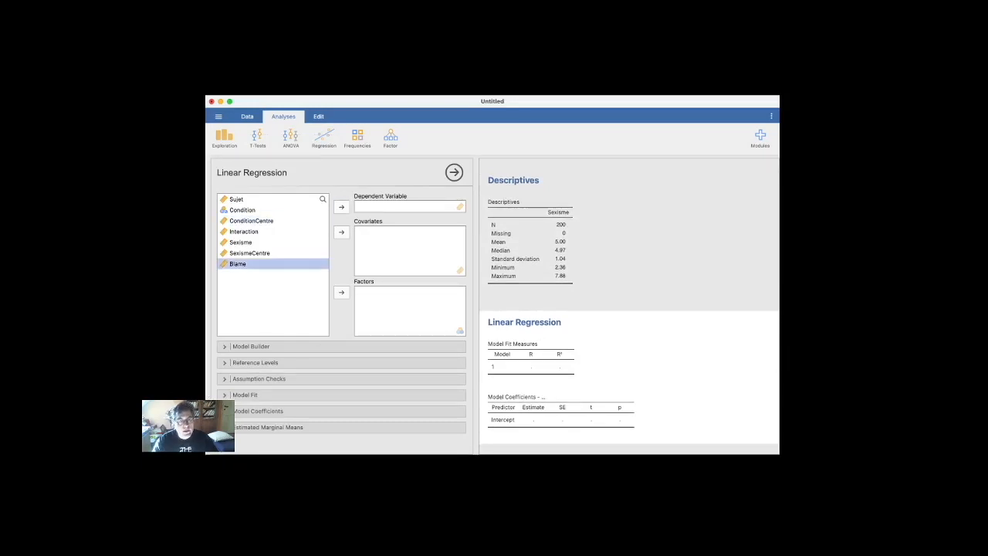
click(342, 207)
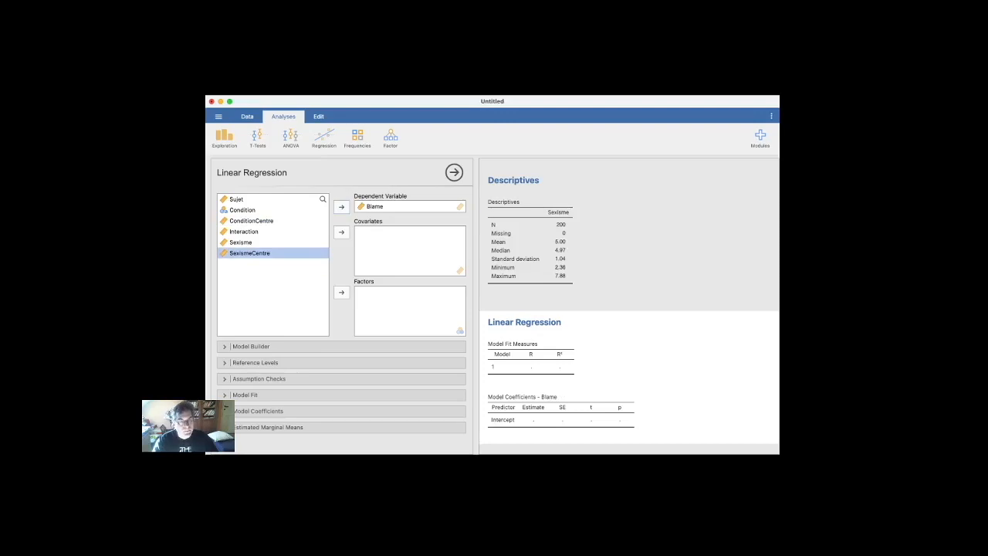
Add SexismeCentre and ConditionCentre as covariates of the linear regression
click(341, 232)
click(251, 220)
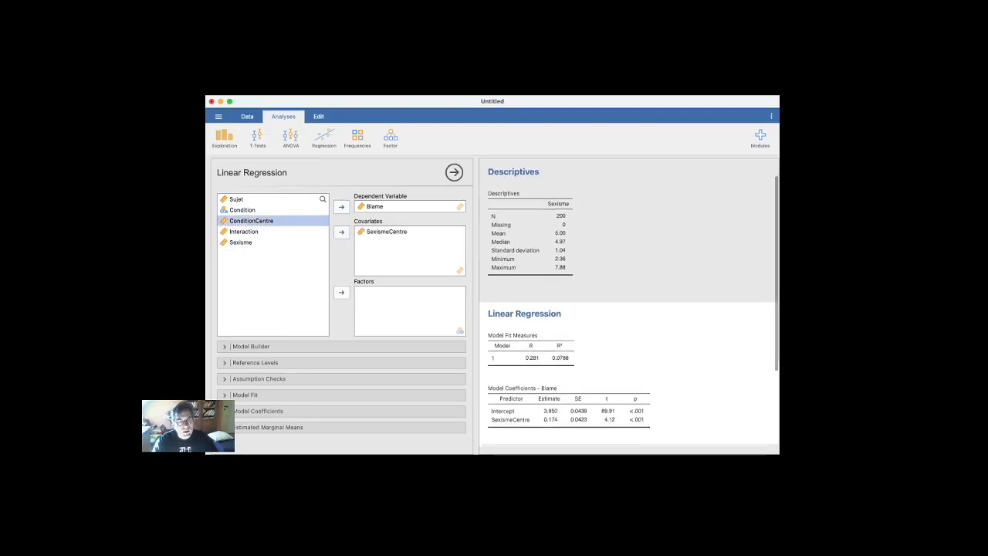
click(341, 232)
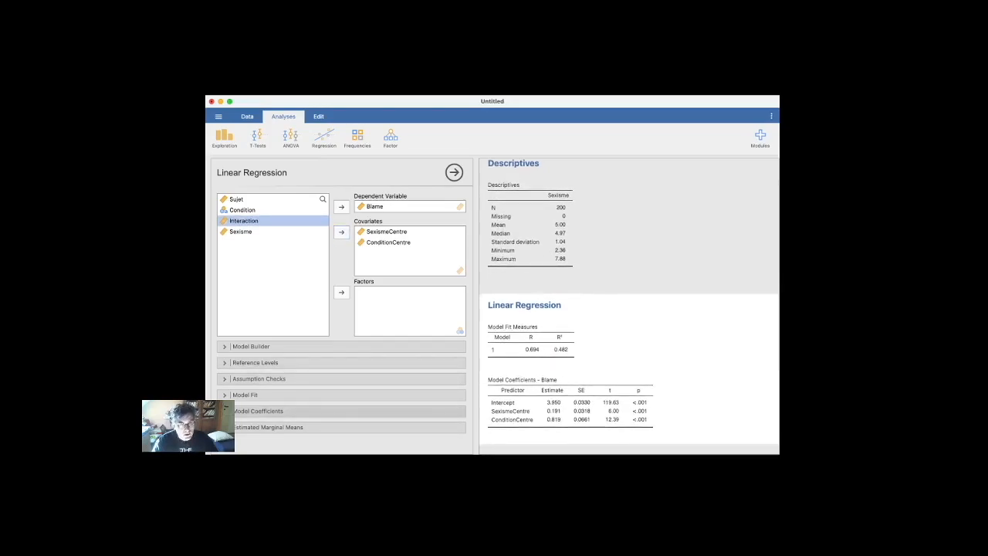
Include standardized estimates and their confidence intervals in the regression's model coefficients
click(257, 410)
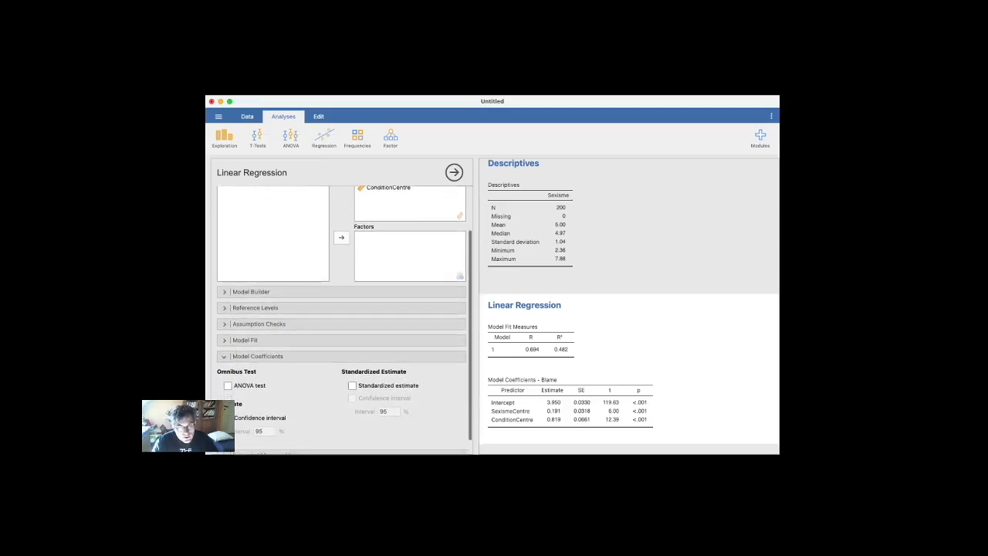
click(352, 369)
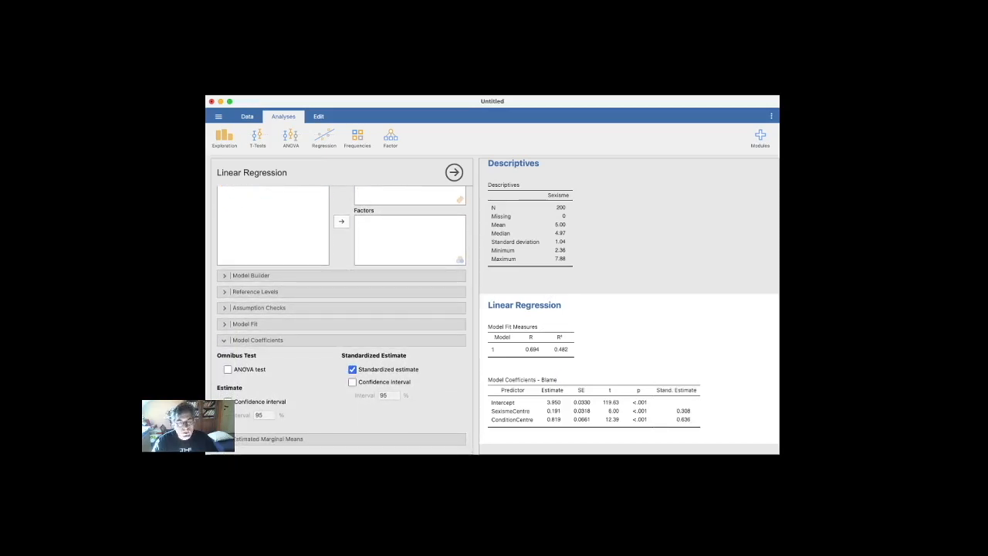
click(352, 381)
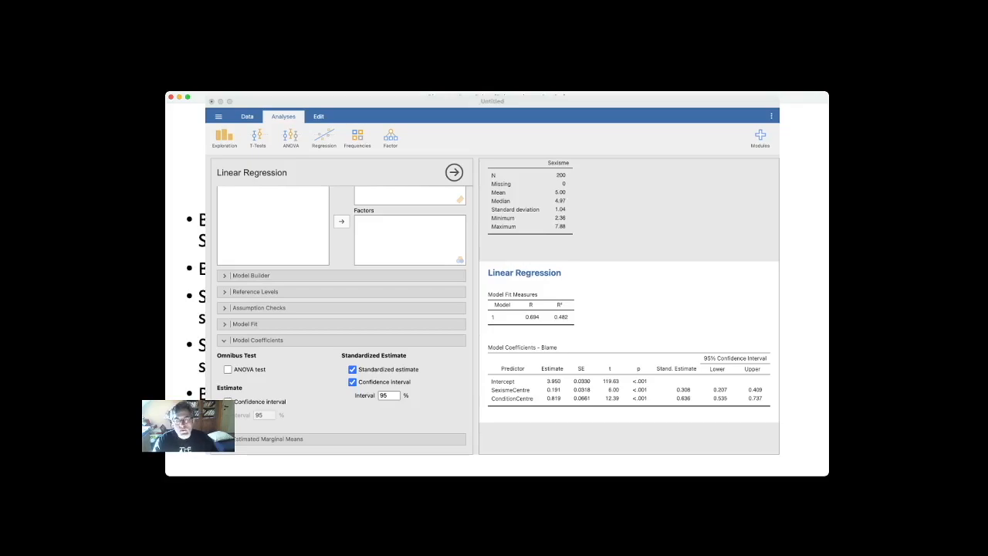
key(super+Tab)
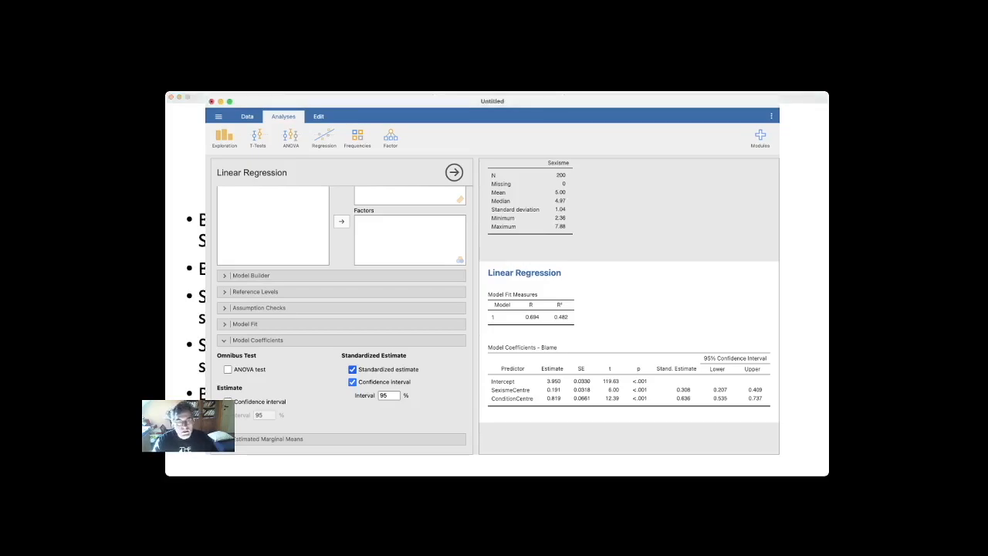
key(super+Tab)
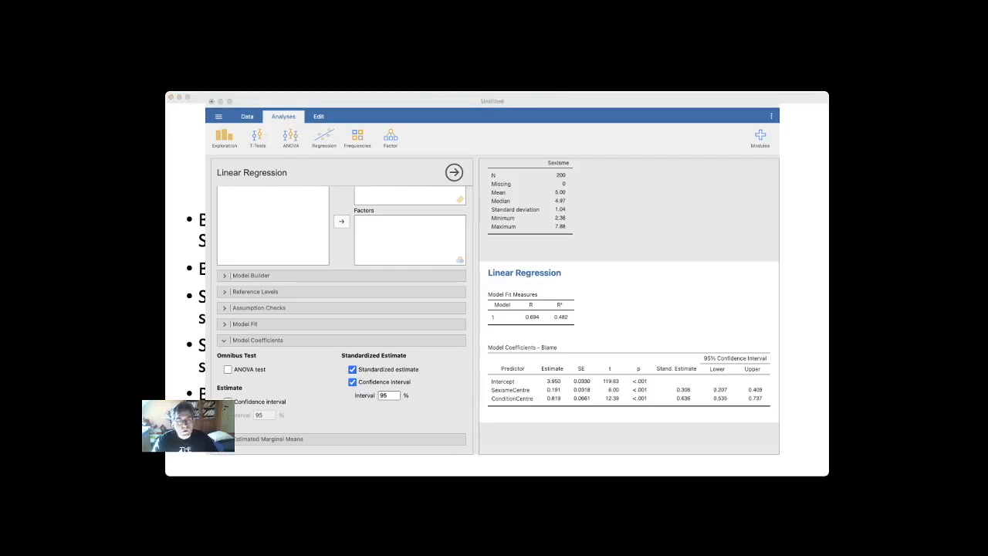
key(super+Tab)
key(super+Tab)
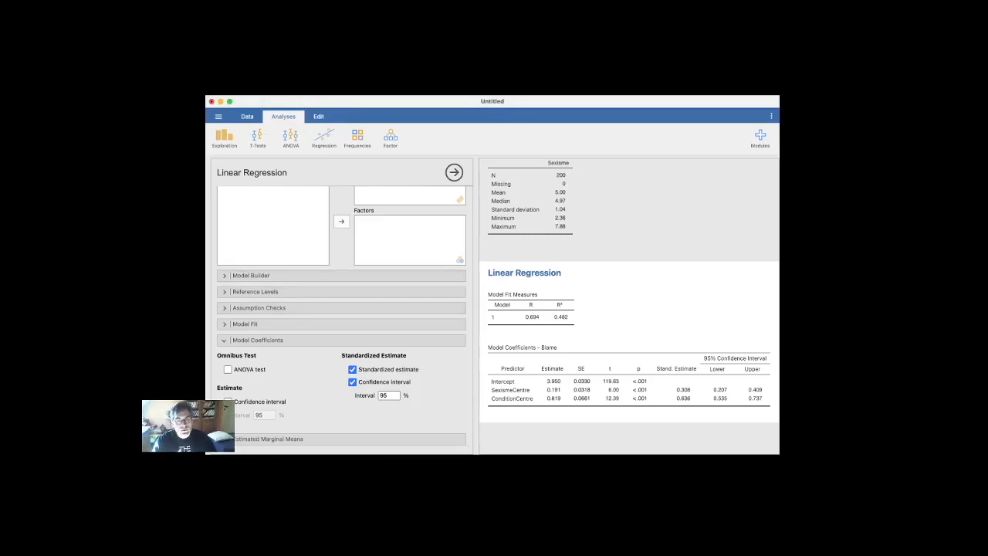
Add the Interaction variable to the regression's covariates
scroll(340, 301, up, 3)
click(341, 232)
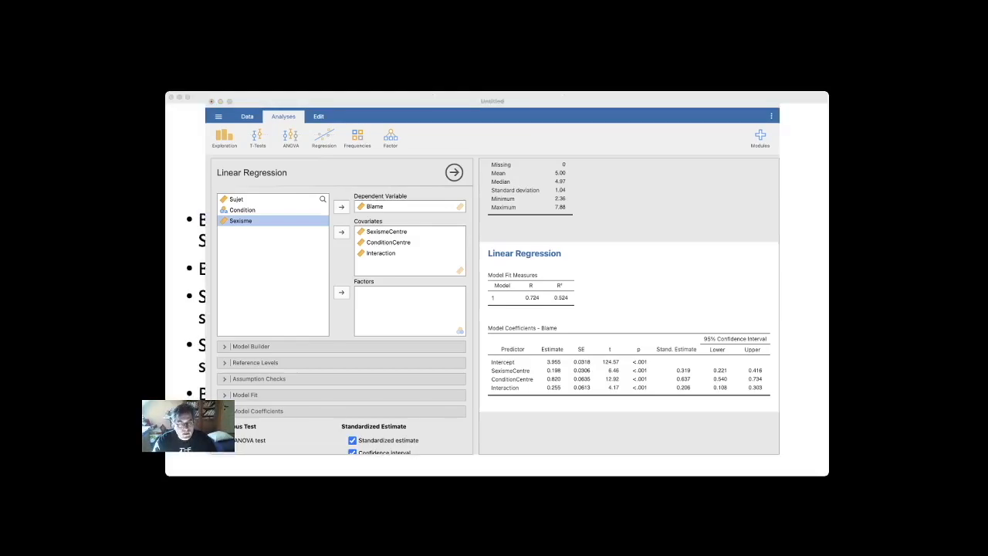
key(super+Tab)
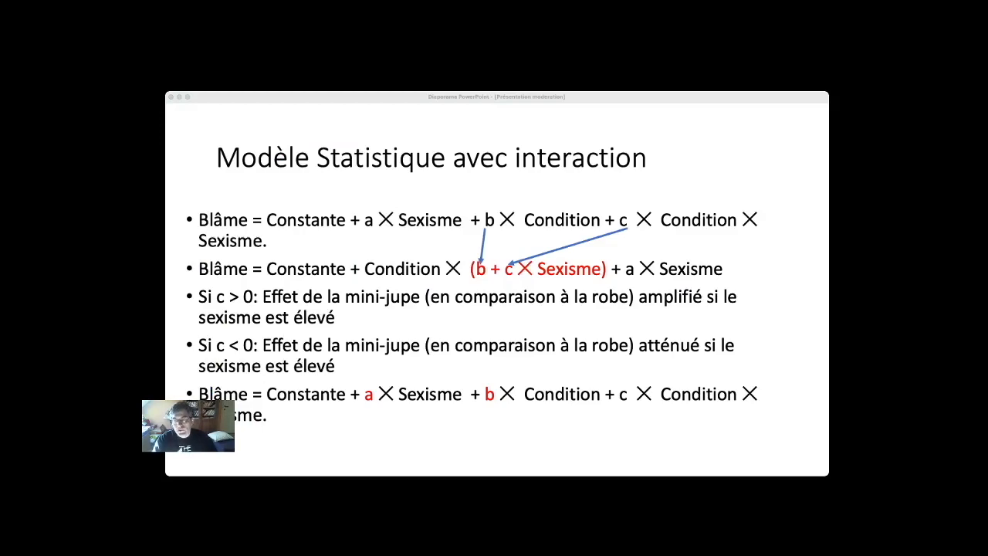
key(Right)
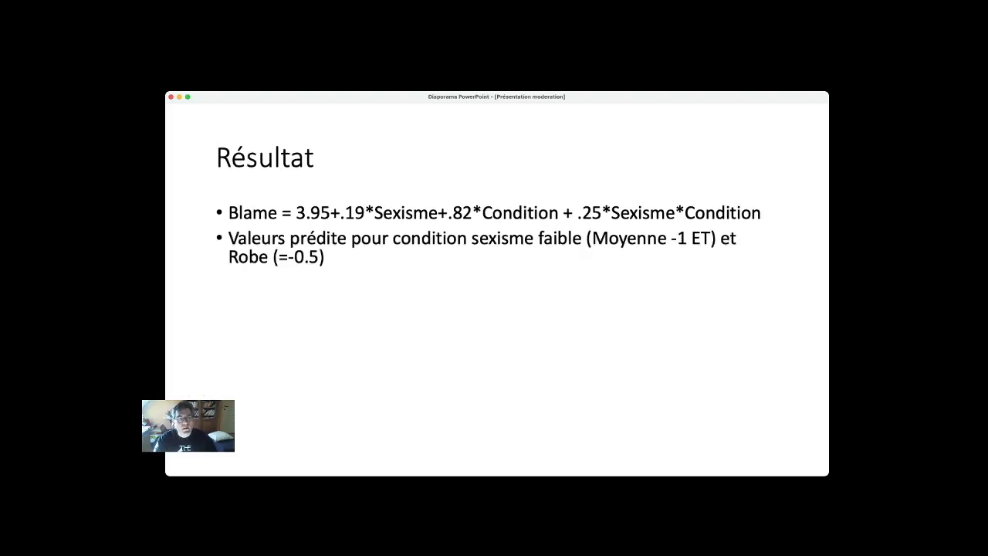
key(Right)
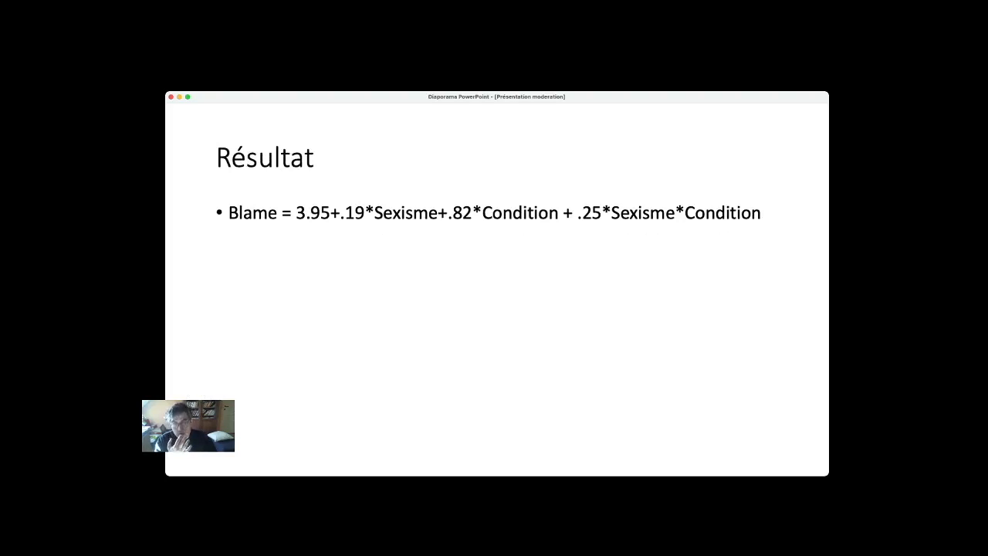
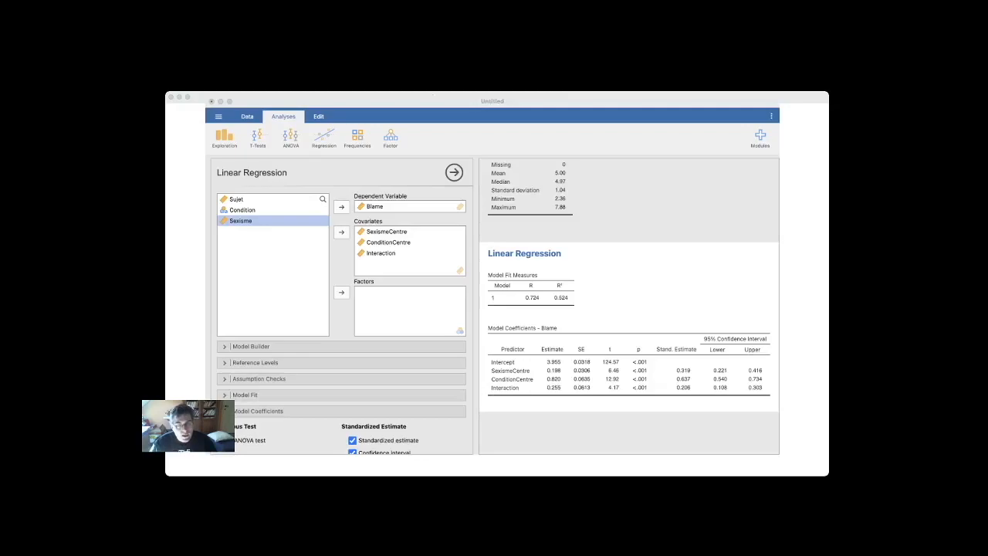
Return to the jamovi data and add a computed variable named SexismeEleve in the first empty column after Blame
click(342, 378)
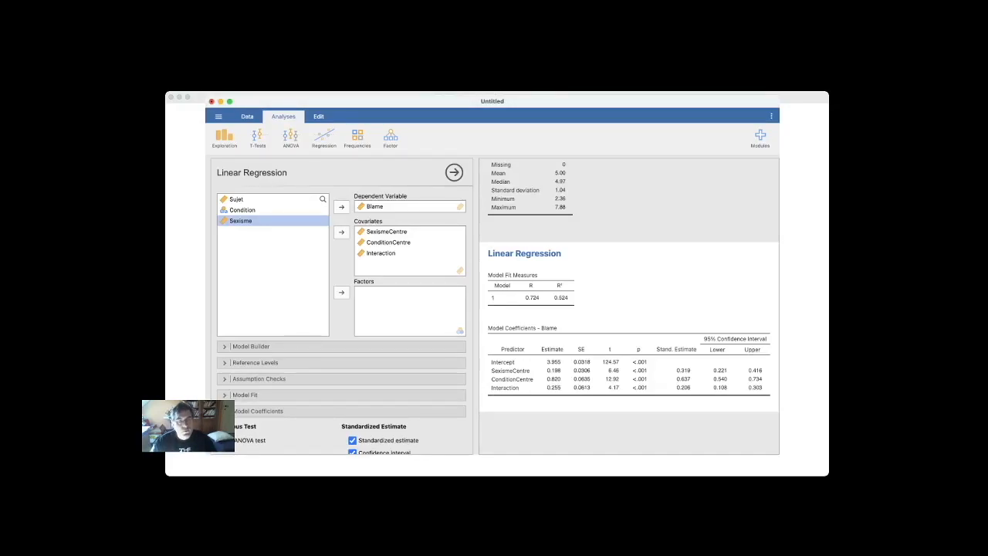
click(247, 117)
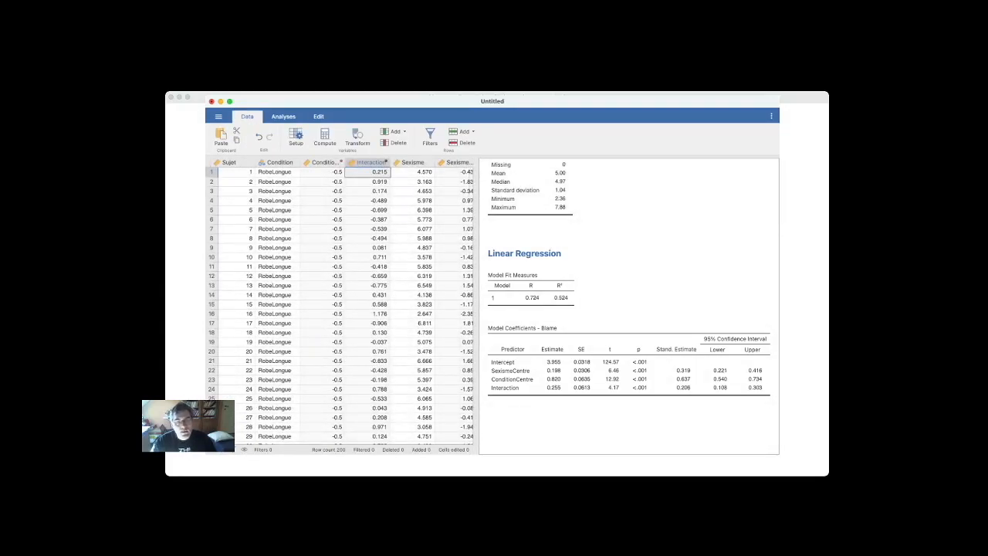
scroll(340, 301, right, 5)
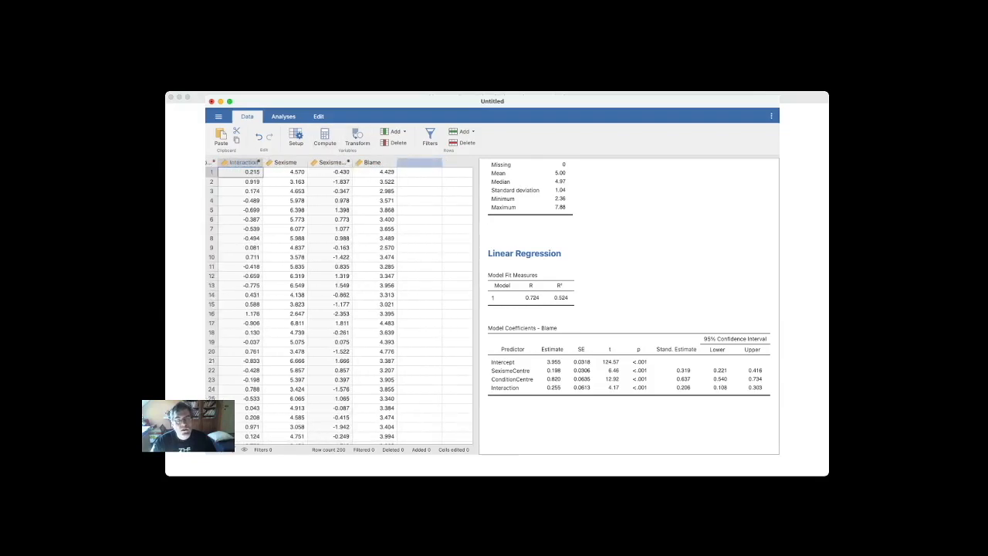
click(419, 162)
click(324, 137)
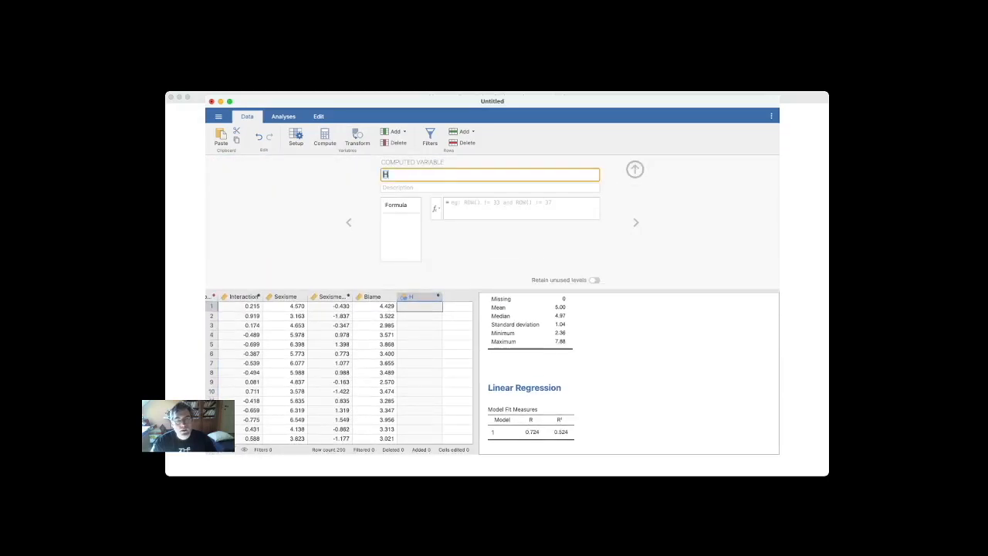
text(SexismeEleve)
Define SexismeEleve with the formula SexismeCentre+1
key(Tab)
text(Sexis)
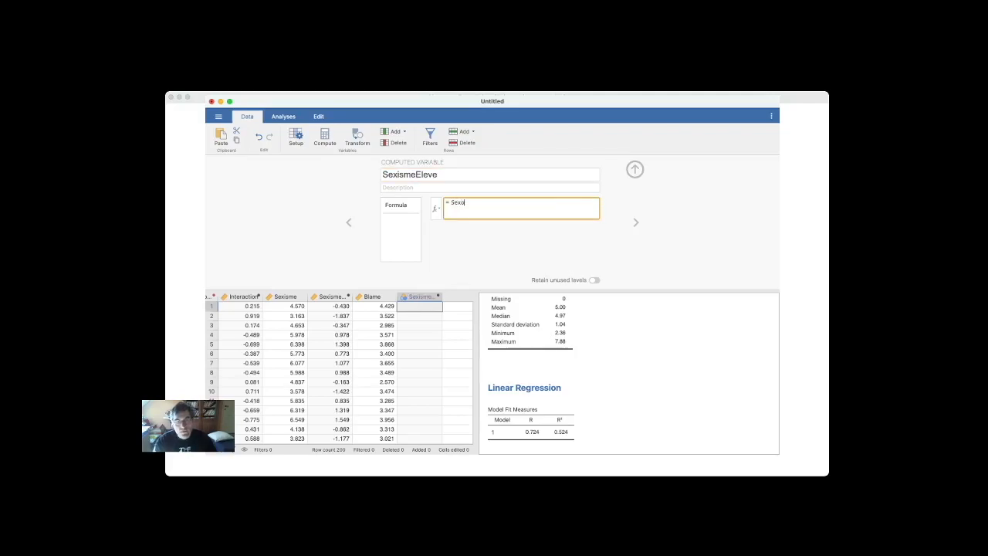
key(BackSpace)
text(iscentr)
key(BackSpace)
key(BackSpace)
key(BackSpace)
key(BackSpace)
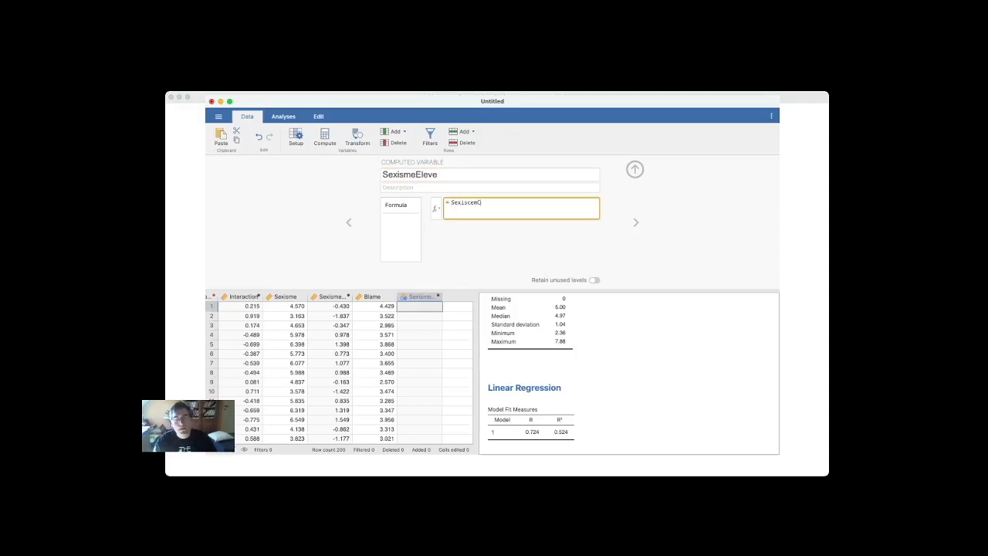
key(BackSpace)
text(meCe)
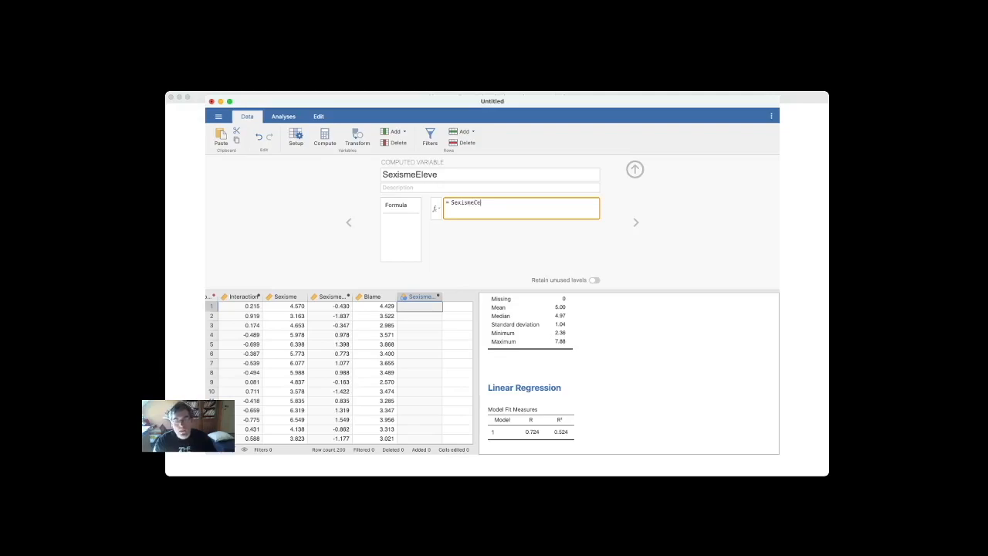
text(ntre+1)
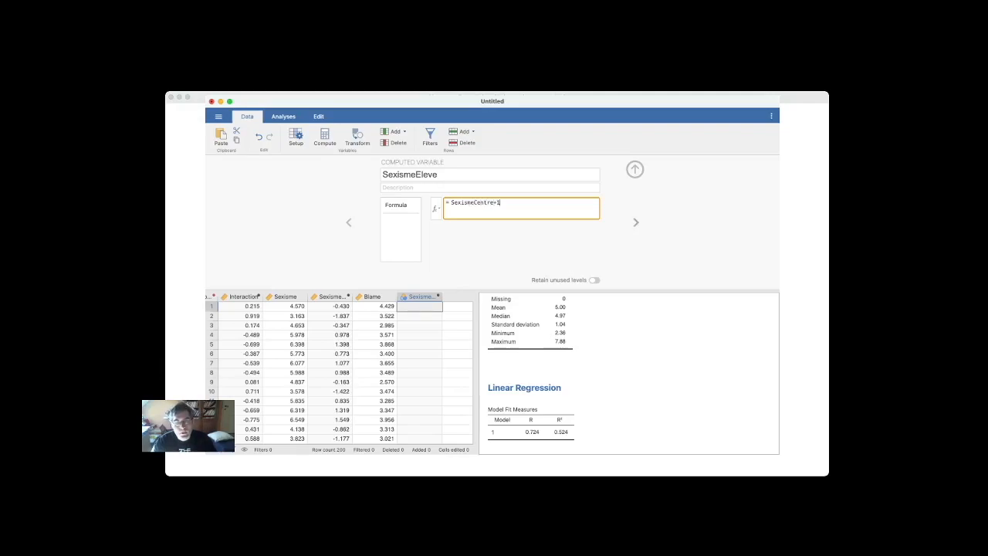
Add a computed variable named SexismeBas in the next empty column, with the formula SexismeCentre-1
click(457, 307)
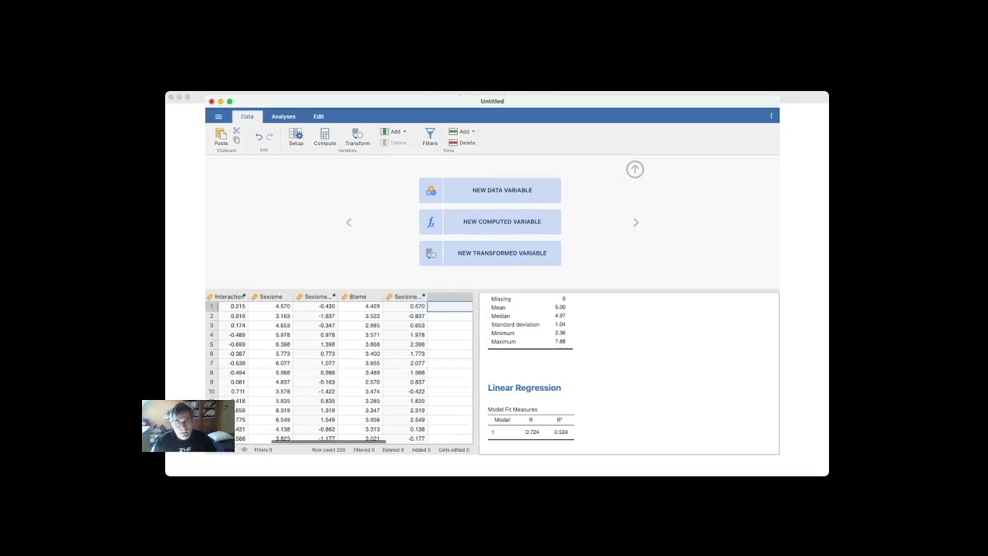
click(502, 221)
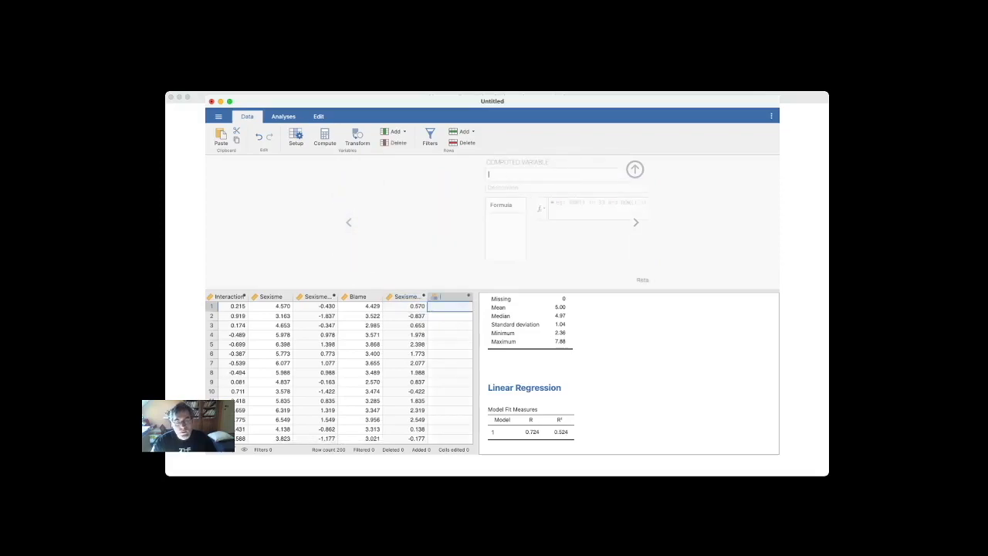
key(s)
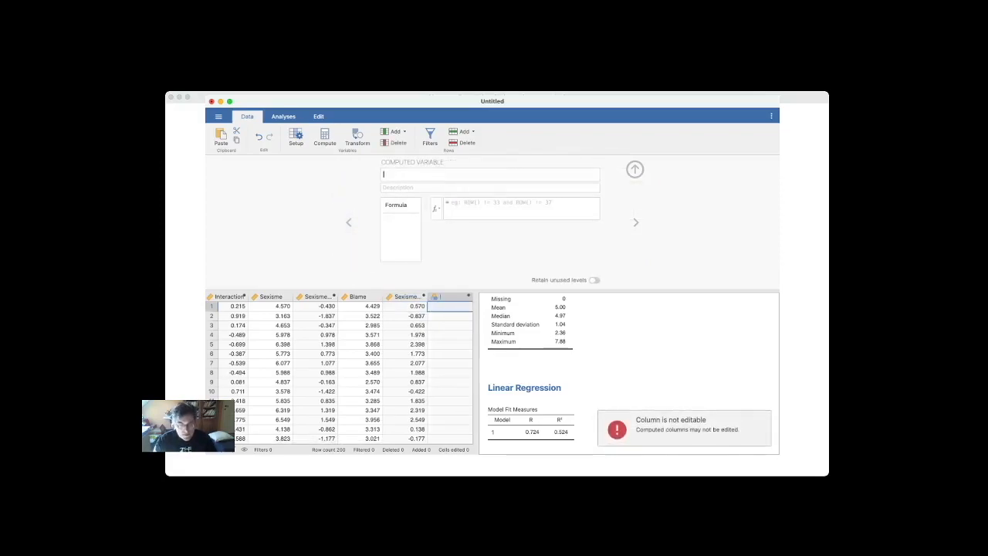
click(490, 175)
text(SexismeBas)
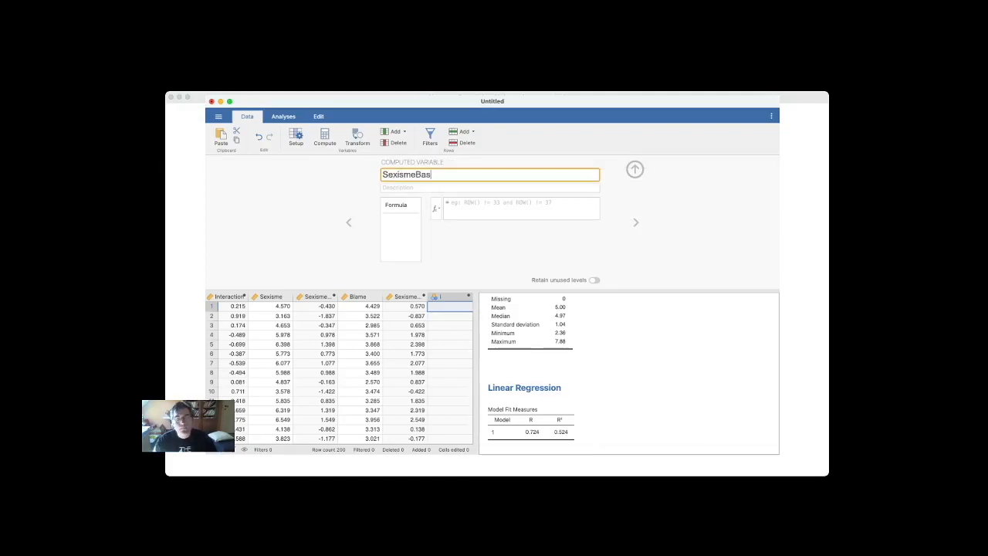
key(Tab)
text(SexismeCentre-1)
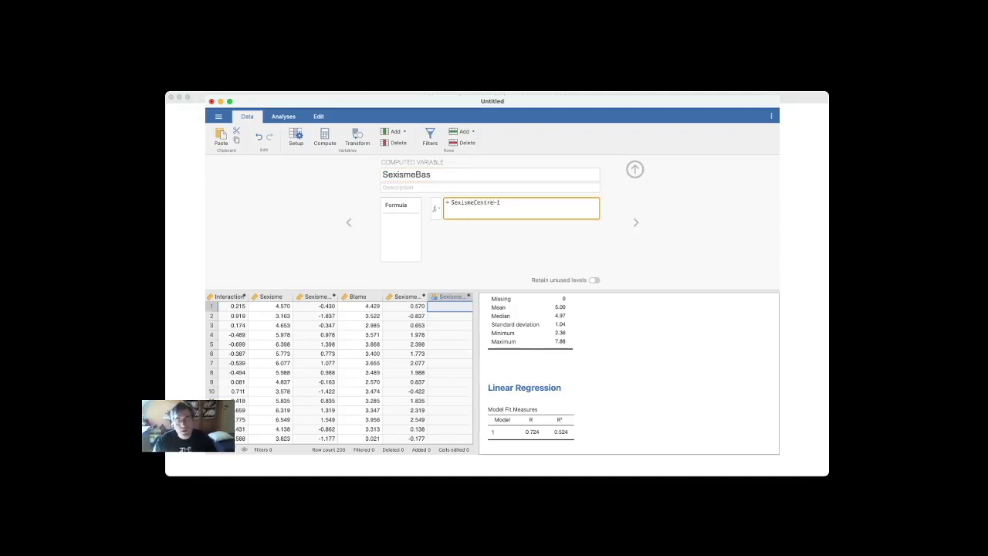
key(Return)
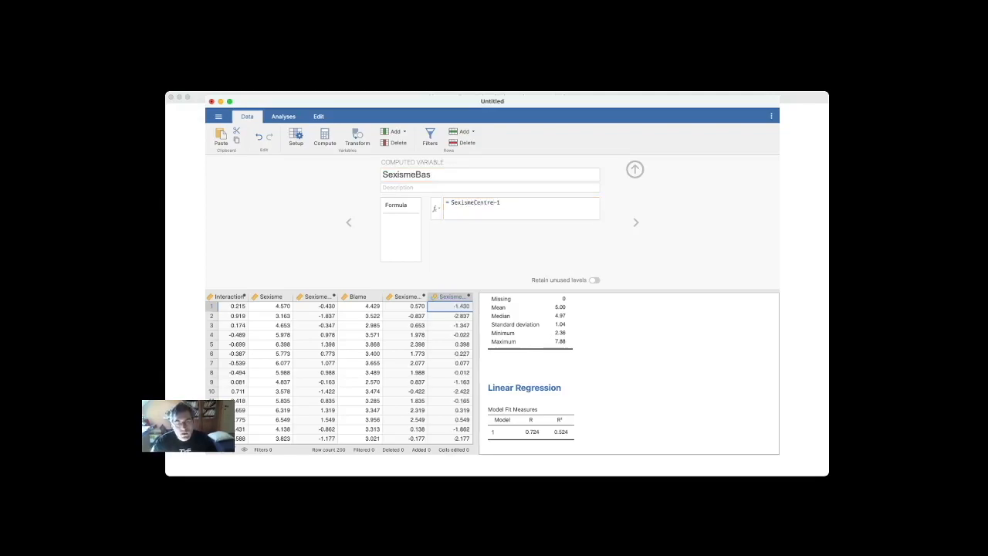
Add another computed variable after SexismeBas and name it InteractionEleve
click(406, 326)
click(451, 297)
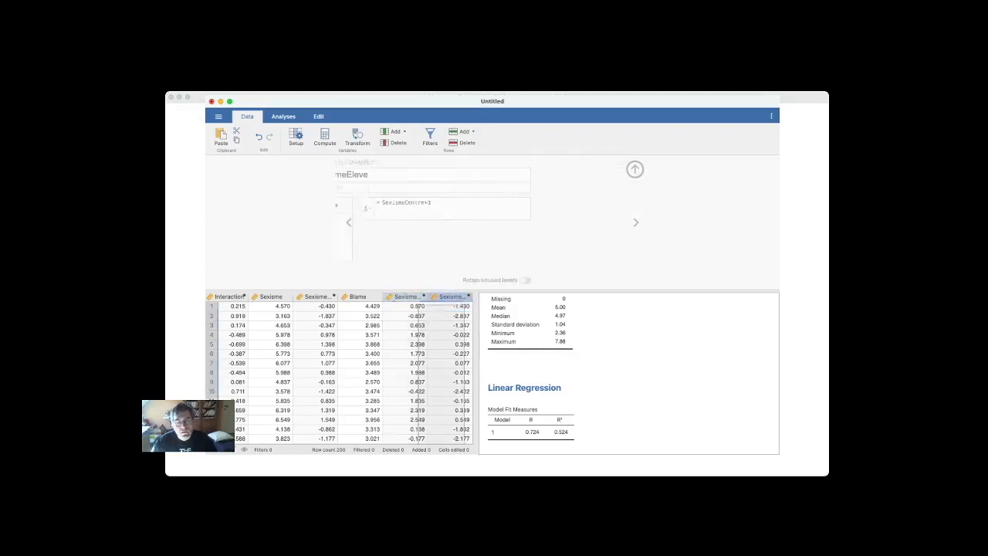
click(325, 137)
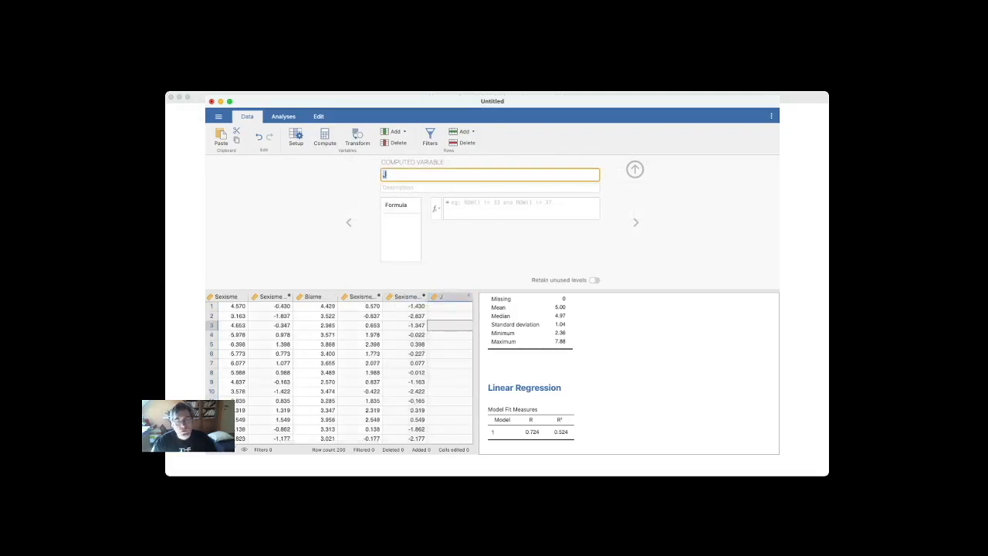
text(Interaction)
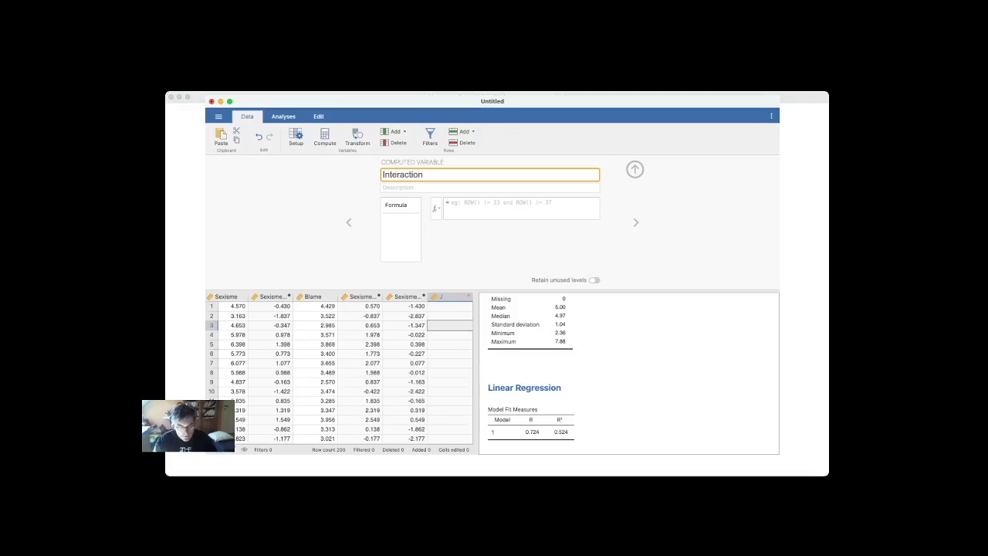
text(Eleve)
Define InteractionEleve with the formula SexismeEleve*ConditionCentre
click(494, 206)
text(Sexos)
key(BackSpace)
key(BackSpace)
text(ismeELeve)
key(BackSpace)
key(BackSpace)
key(BackSpace)
key(BackSpace)
text(le)
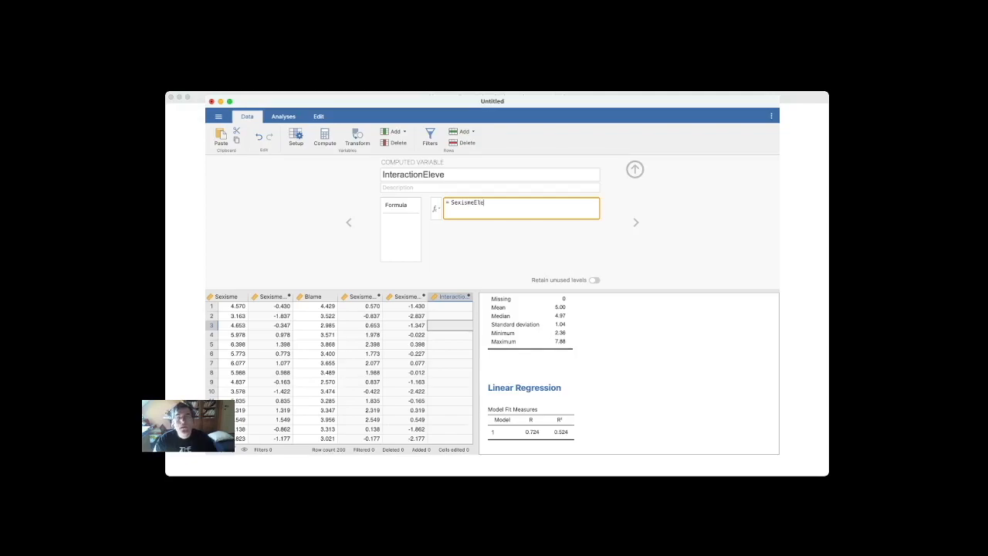
text(ve*ConditionCentre)
key(Return)
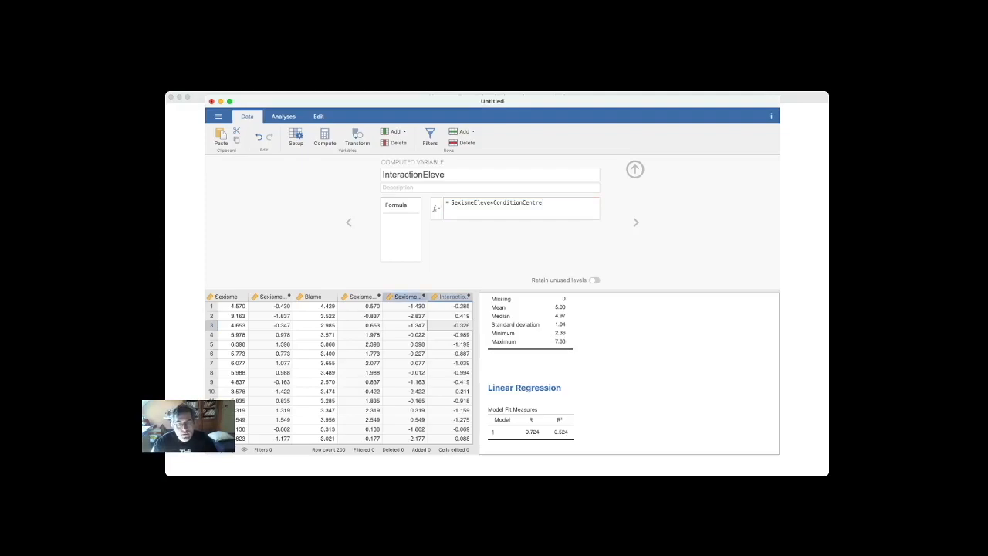
Add a computed variable named InteractionBas after InteractionEleve
click(406, 335)
click(406, 296)
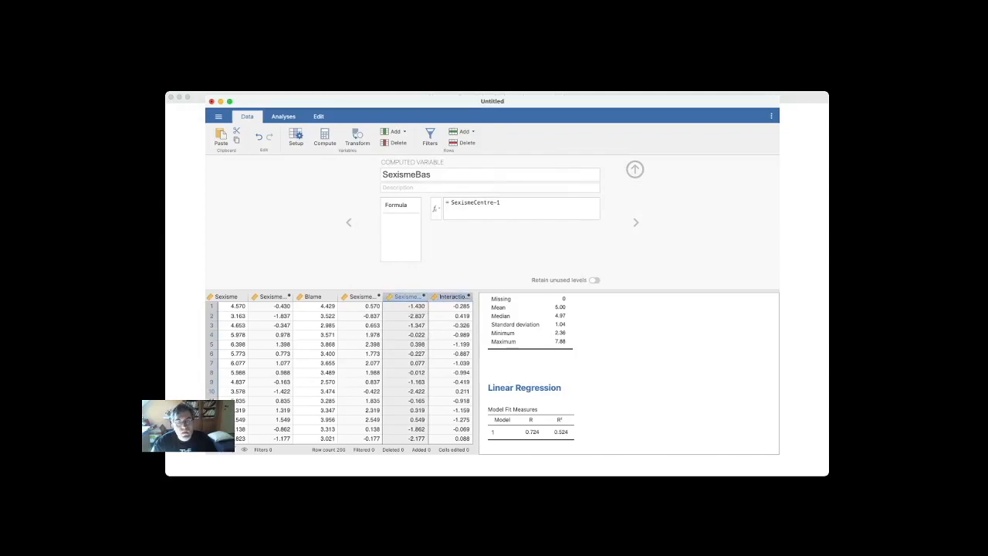
click(452, 296)
click(325, 137)
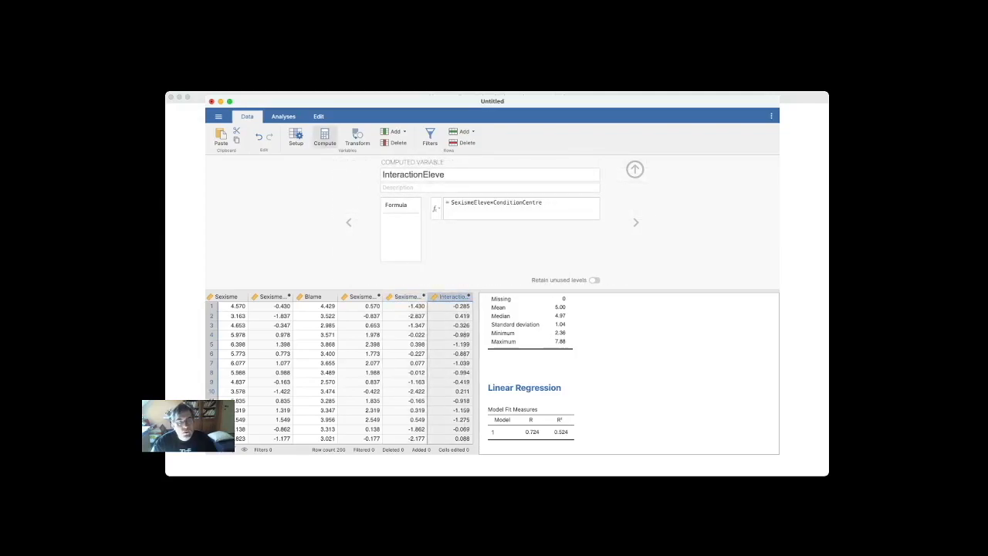
text(I)
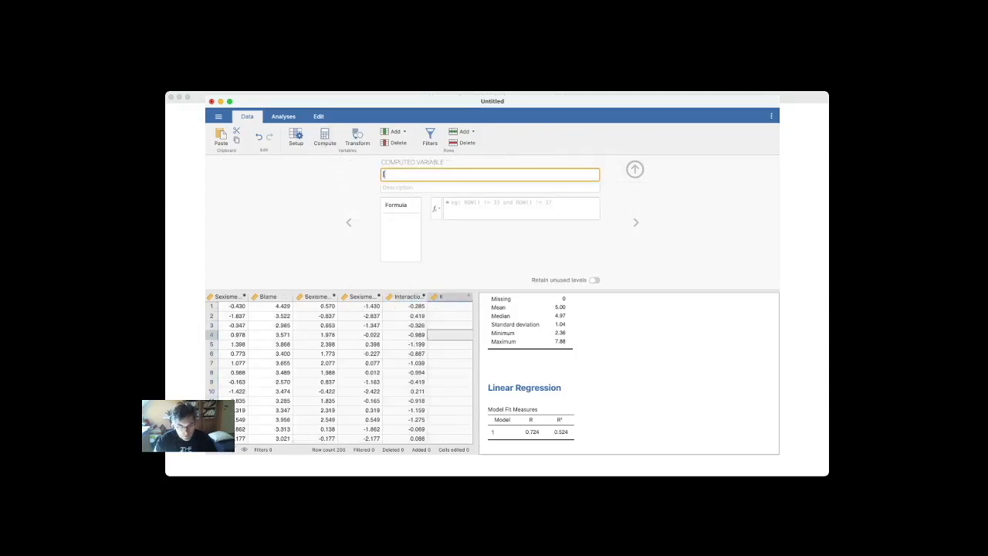
text(nteractionBas)
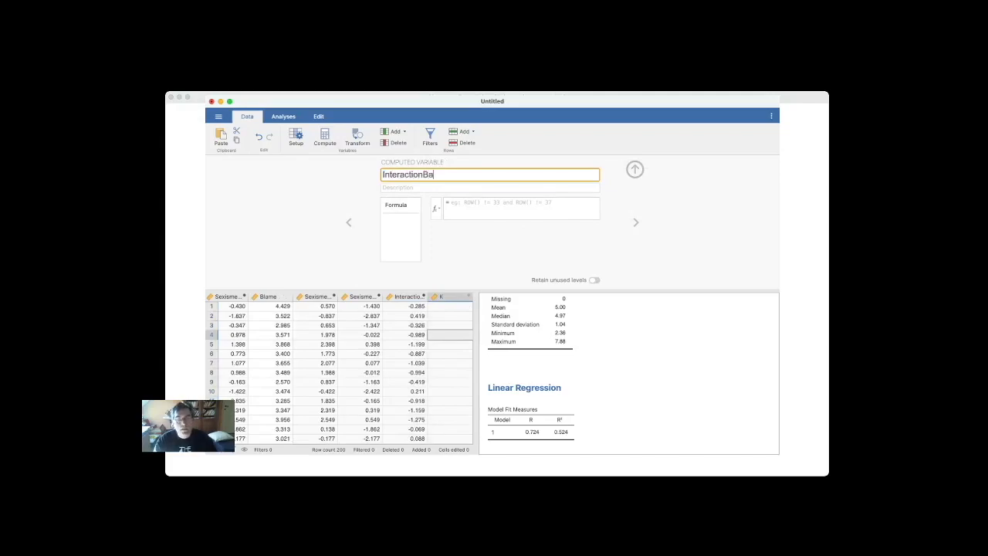
Define InteractionBas with the formula SexismeBas*ConditionCentre
key(Tab)
key(Tab)
text(Sex)
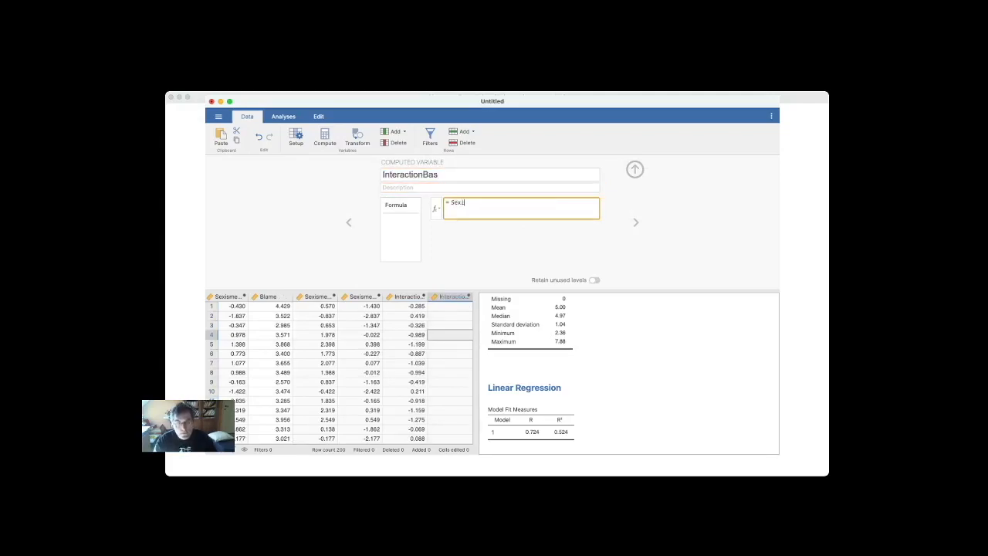
text(ismeBas*ConditionCentre)
key(Return)
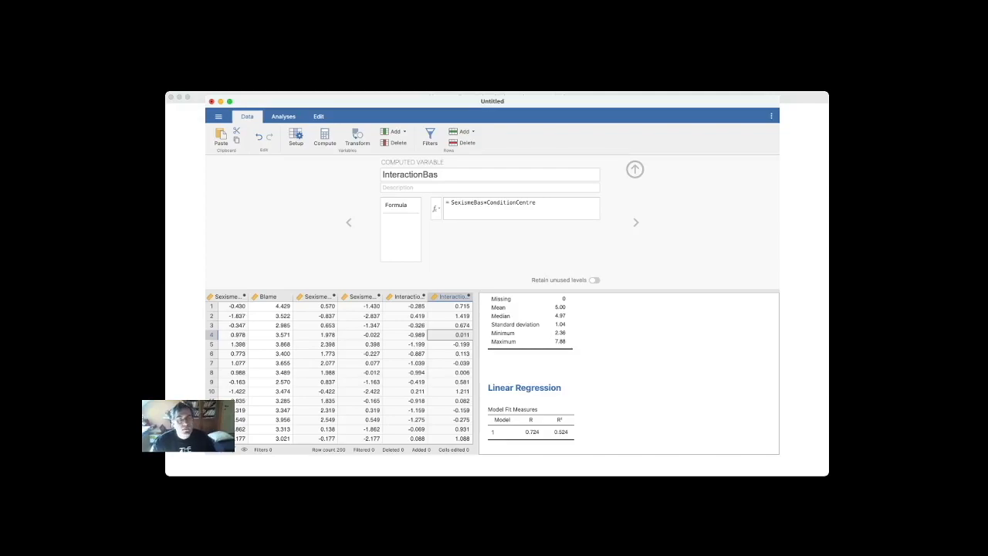
Create a new linear regression with Blame as dependent variable and ConditionCentre, SexismeEleve and InteractionEleve as covariates
click(283, 116)
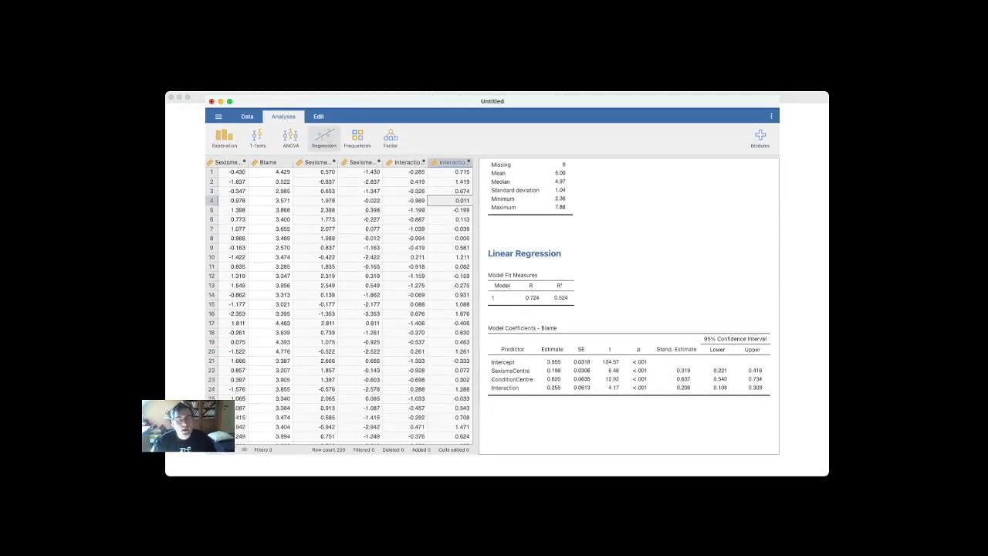
click(323, 139)
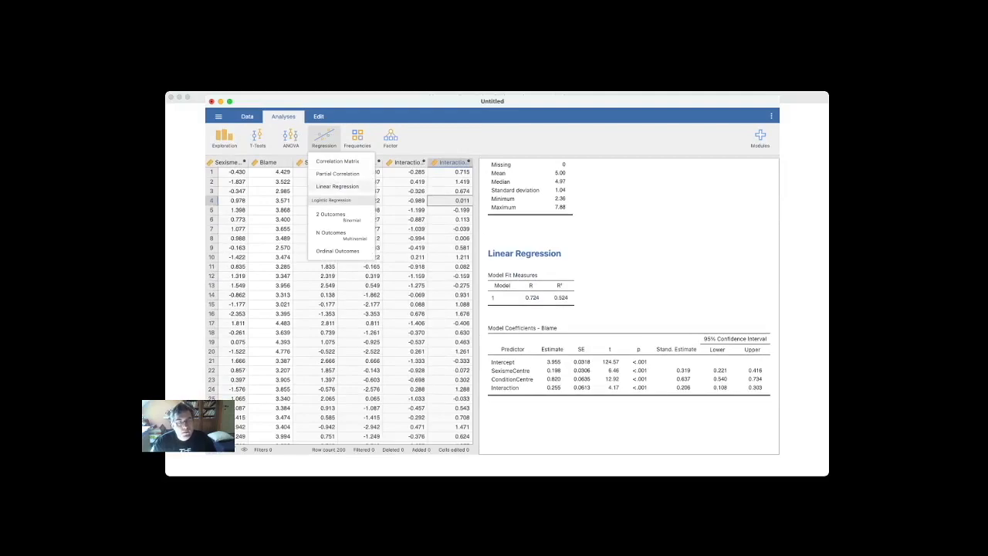
click(336, 186)
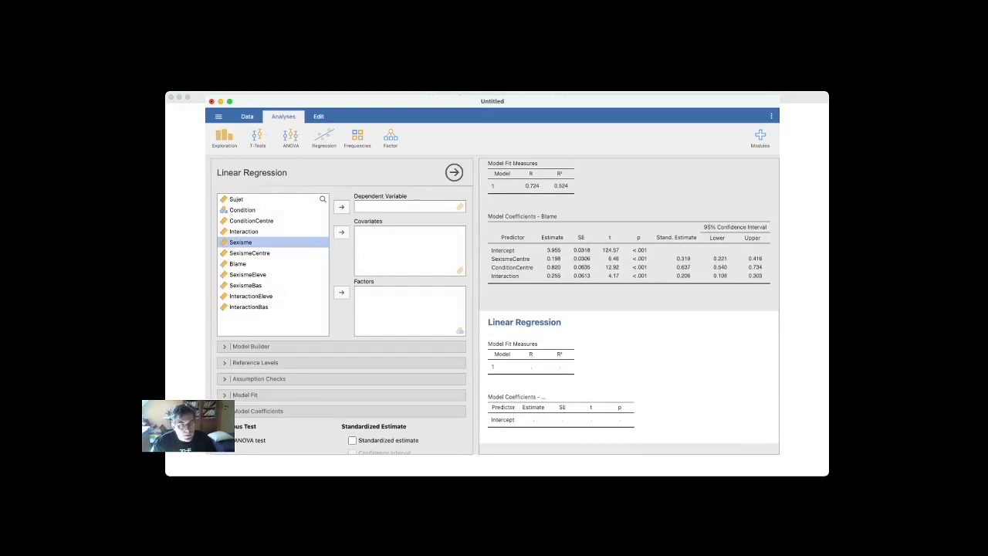
click(251, 221)
click(341, 231)
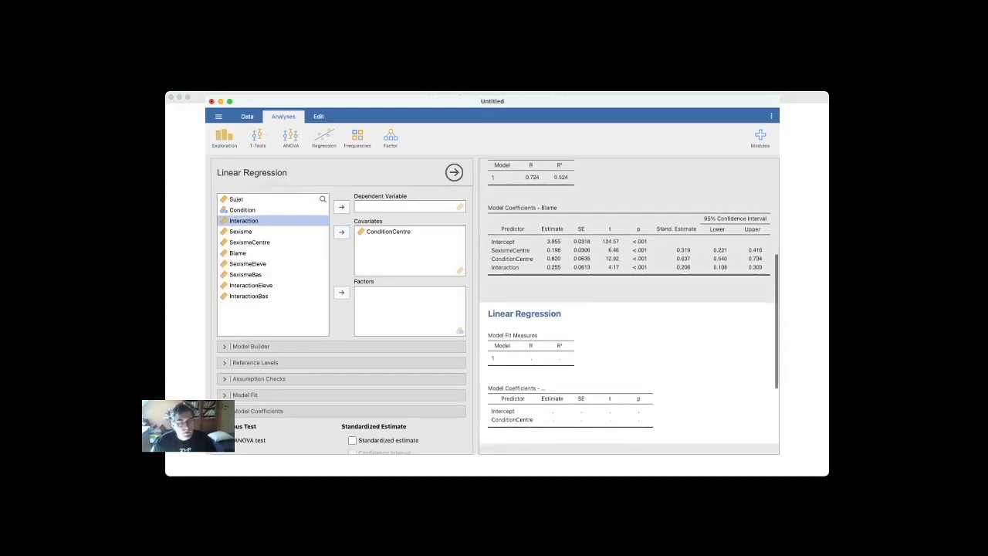
click(248, 264)
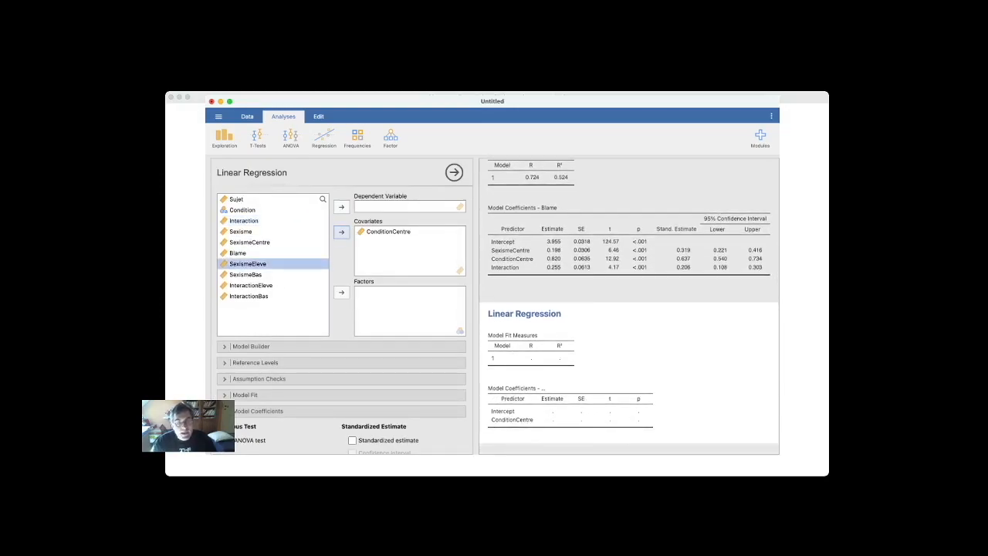
click(341, 232)
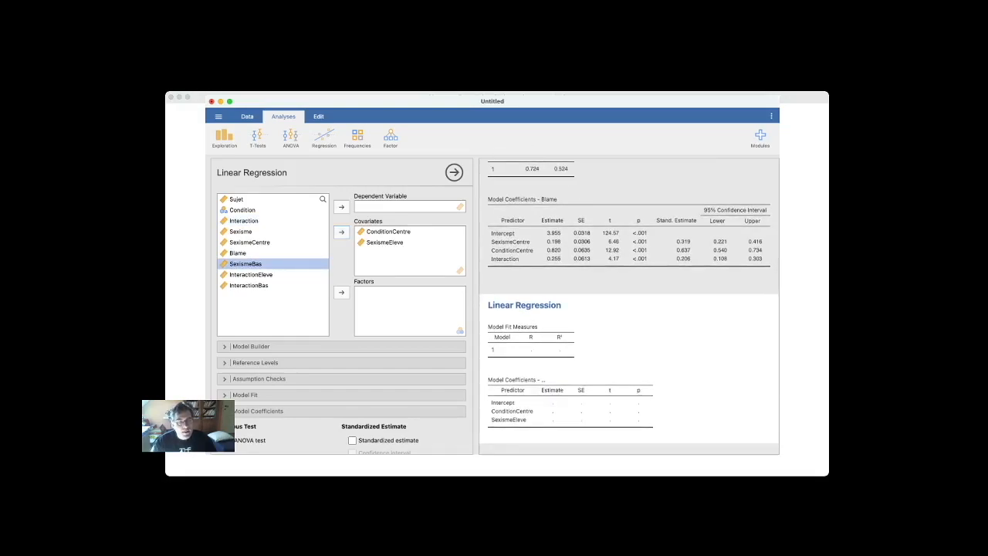
click(251, 275)
click(341, 231)
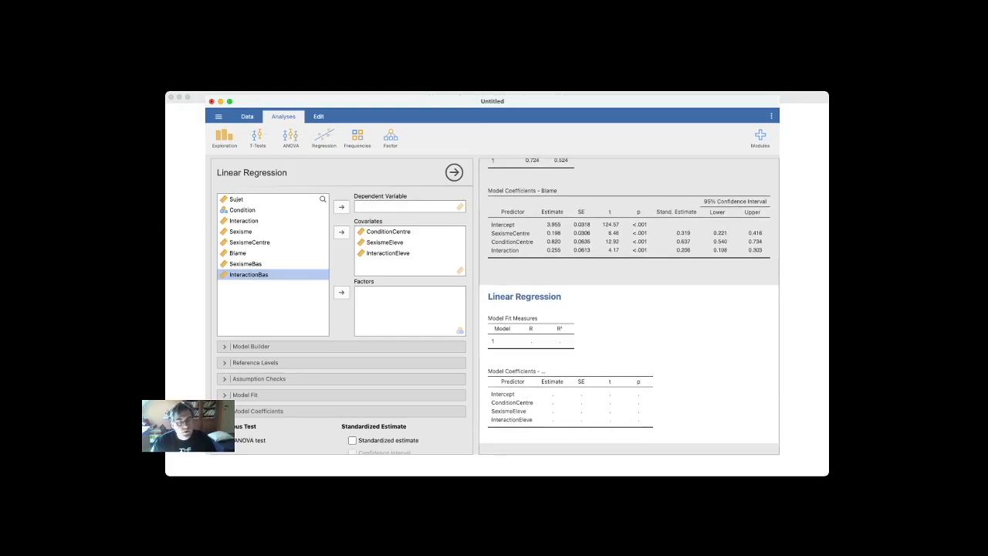
click(238, 252)
click(341, 206)
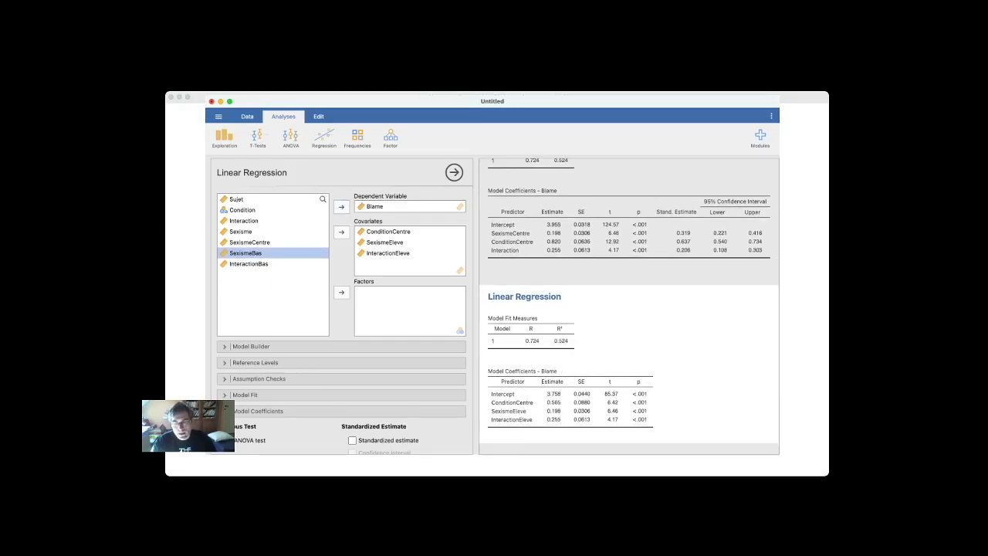
Include the standardized estimates and their confidence intervals in the new regression's model coefficients
scroll(341, 321, down, 1)
click(353, 407)
click(353, 420)
scroll(628, 325, down, 1)
scroll(629, 324, right, 1)
scroll(629, 308, left, 1)
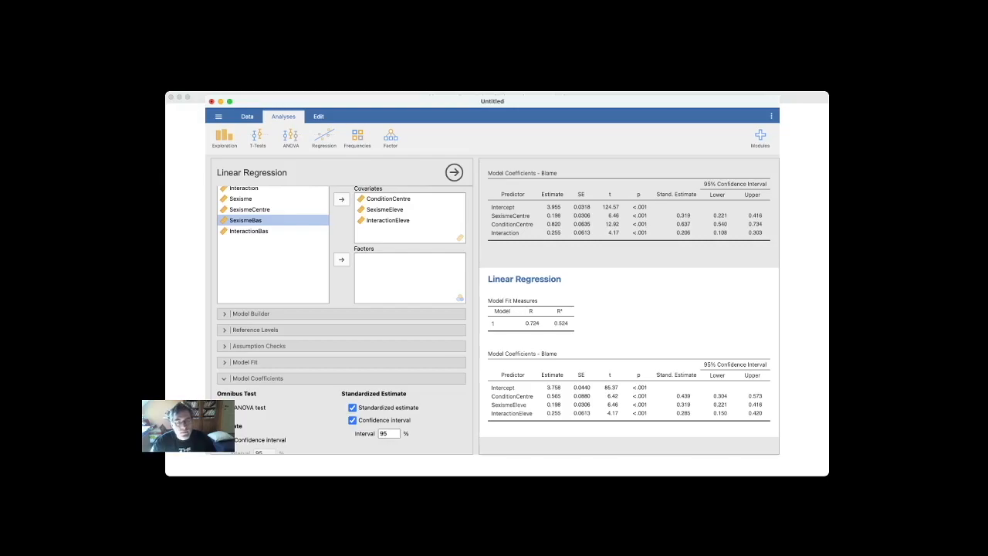
Replace the covariates SexismeEleve and InteractionEleve with SexismeBas and InteractionBas in the new regression
scroll(340, 309, up, 2)
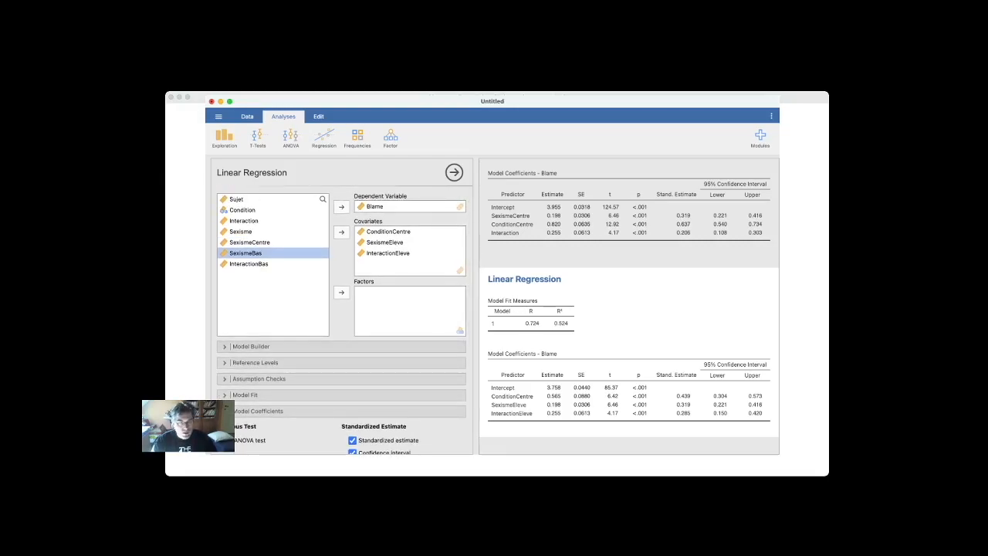
click(384, 242)
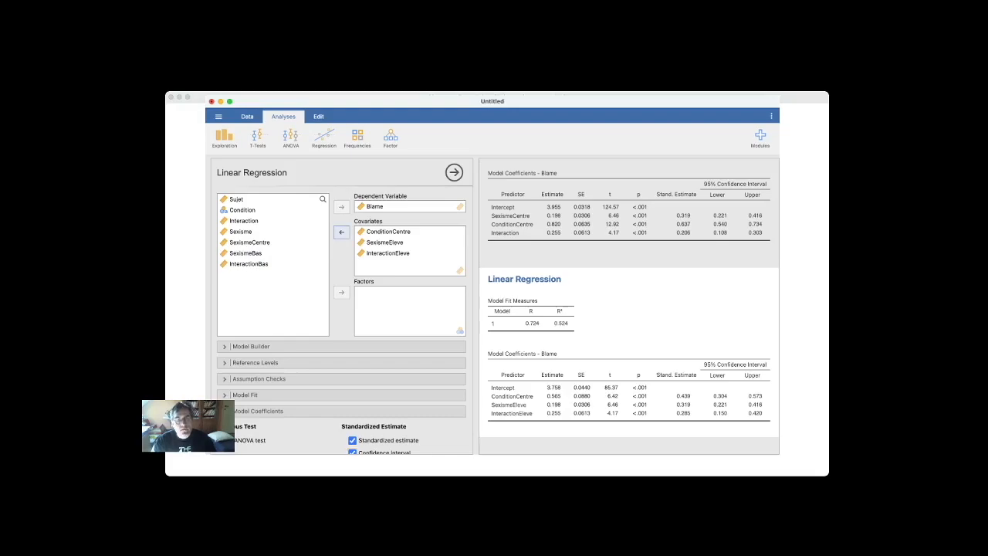
click(341, 232)
click(341, 231)
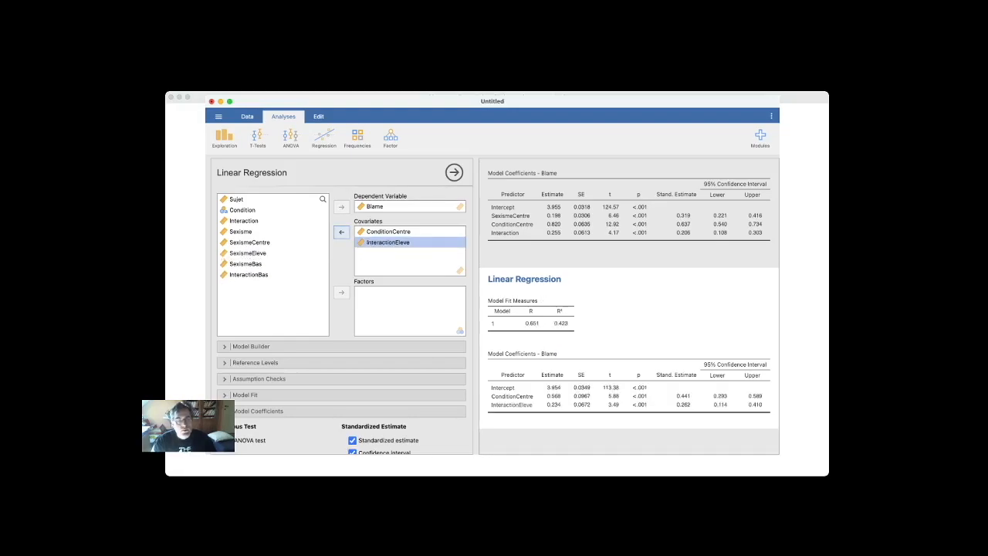
click(245, 263)
click(341, 231)
click(248, 274)
click(341, 232)
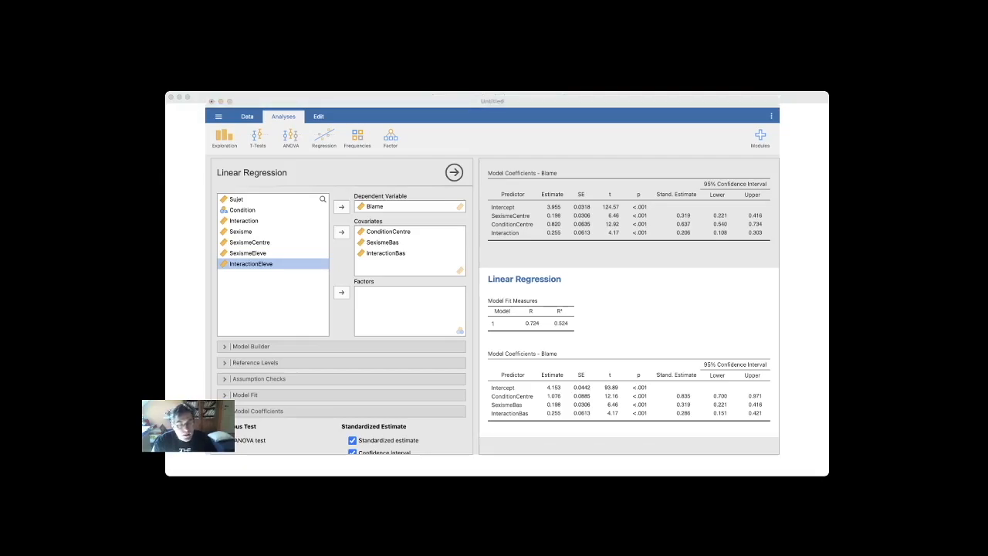
key(super+Tab)
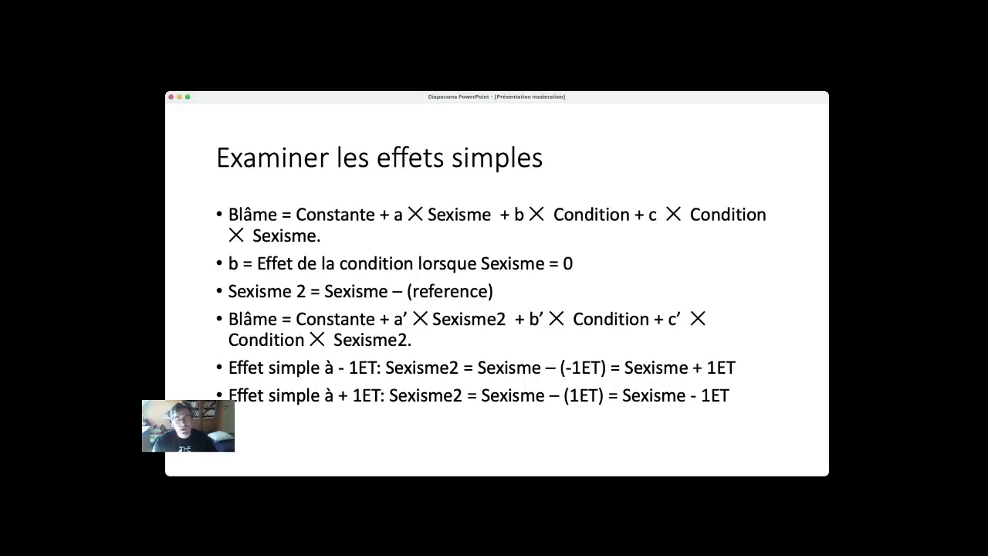
key(Right)
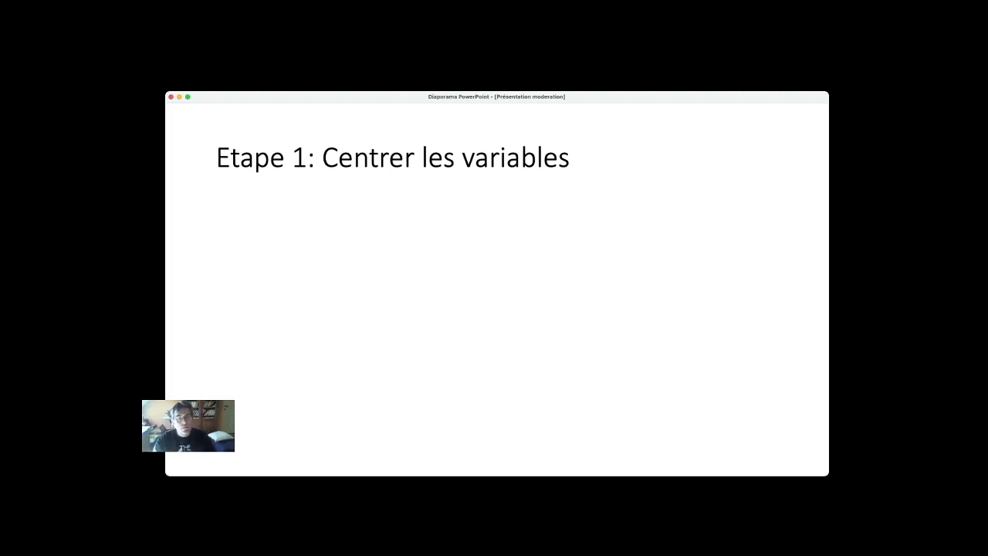
key(Right)
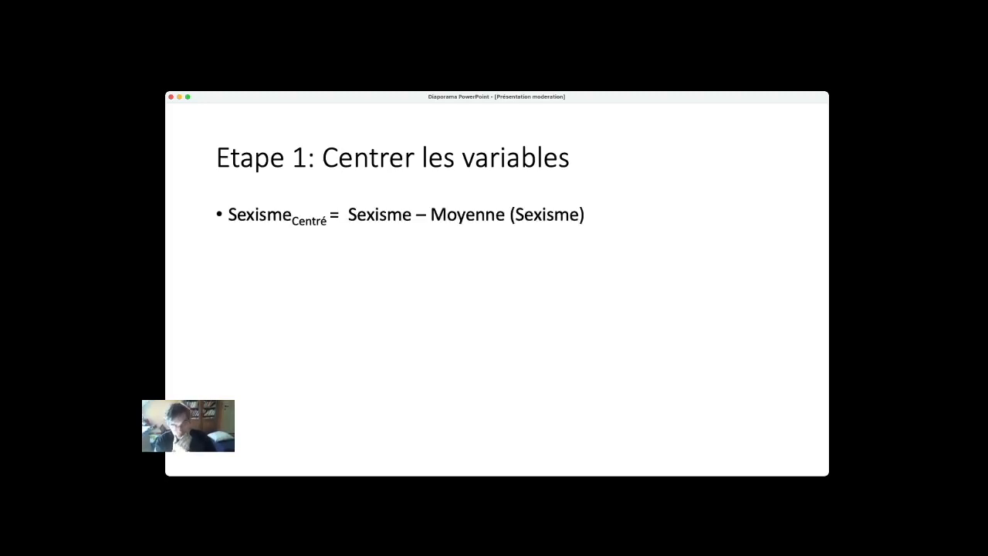